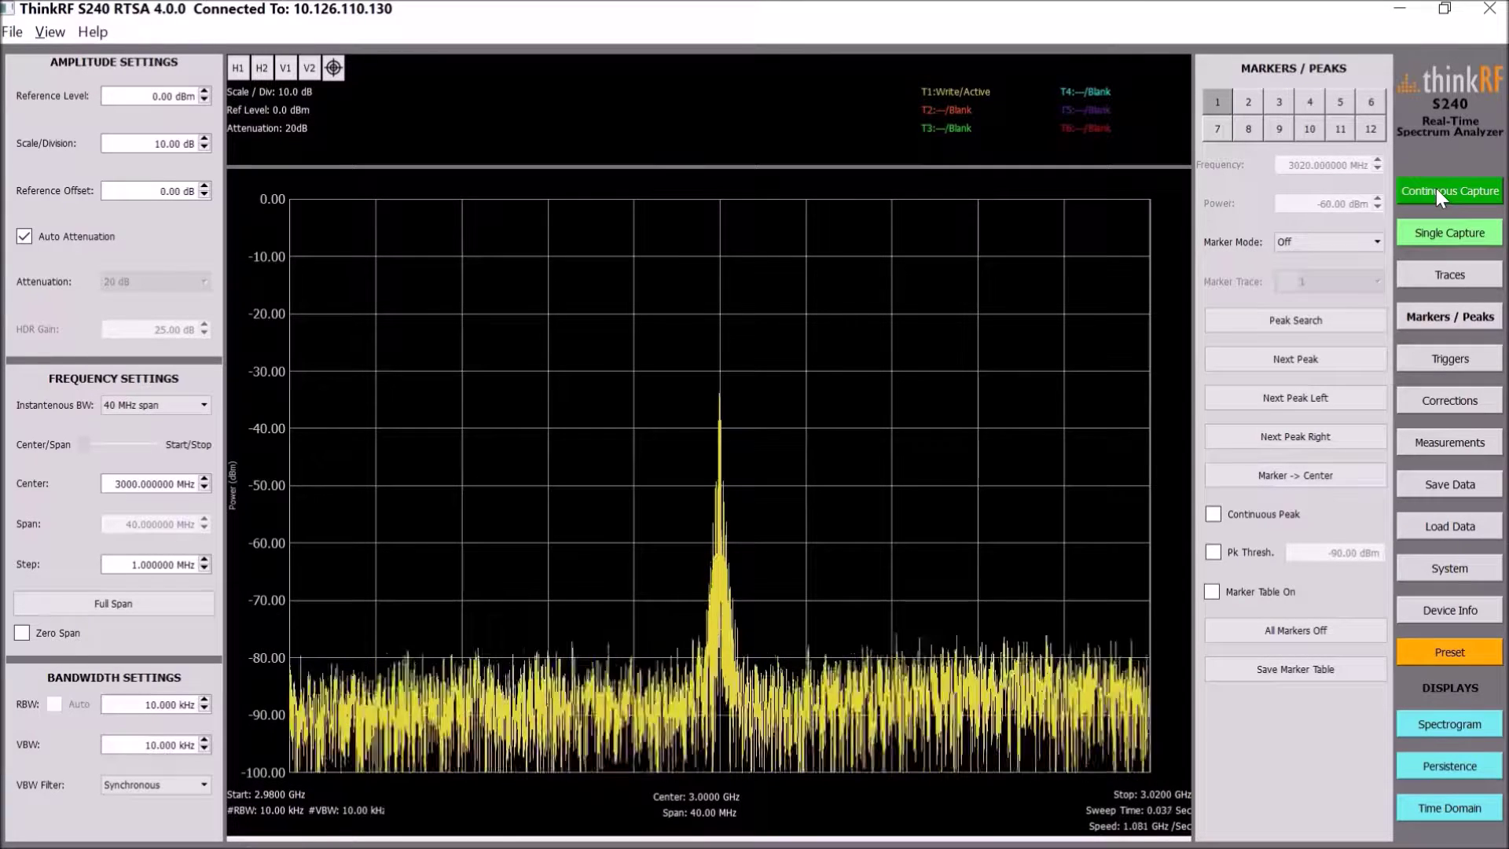
- Take one single sweep, resume continuous capture, and show the trace 1 settings
click(1429, 232)
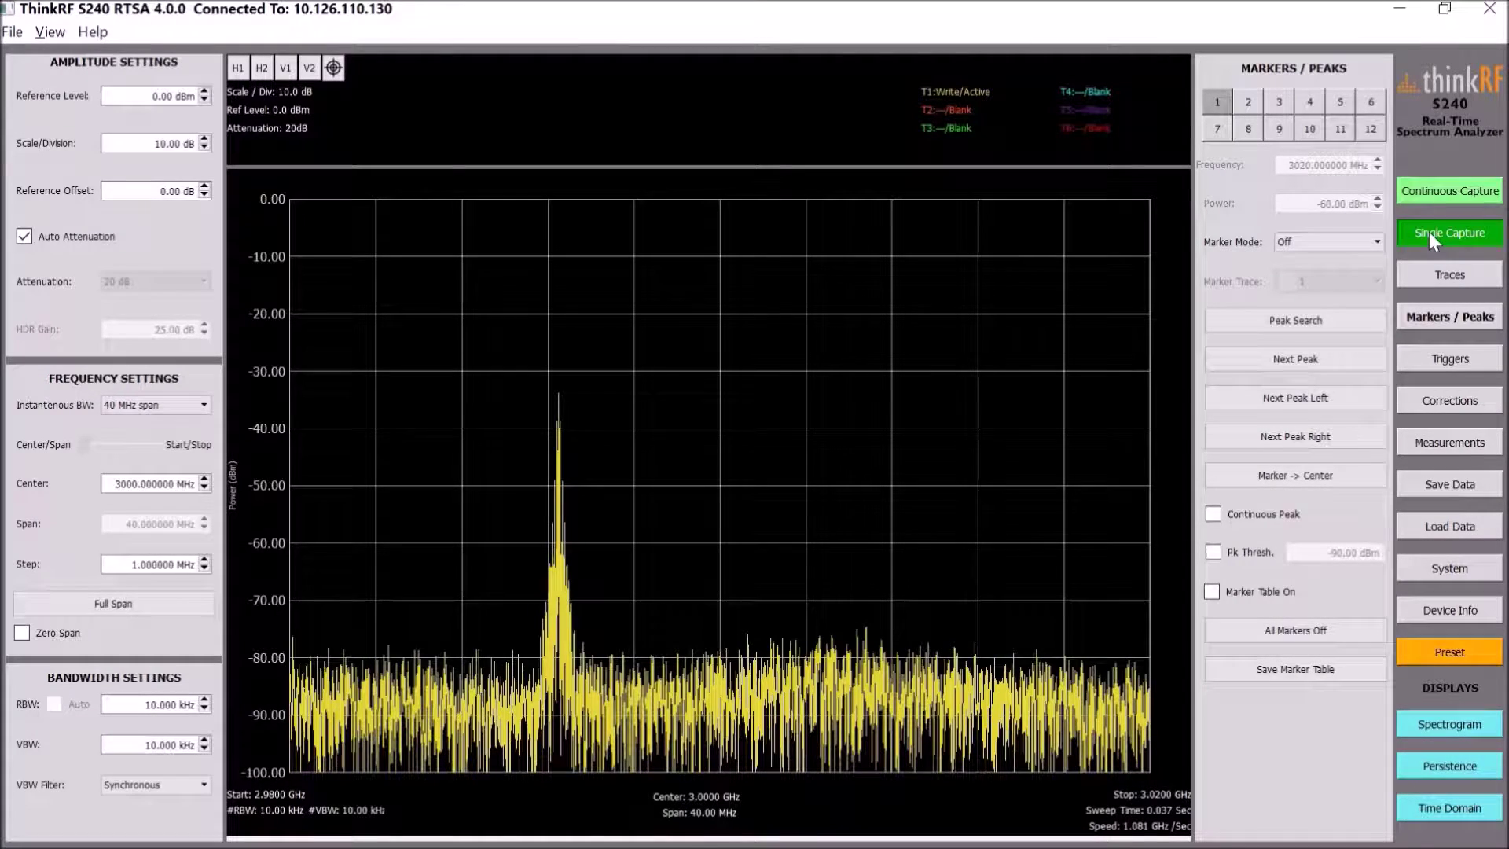
click(1415, 191)
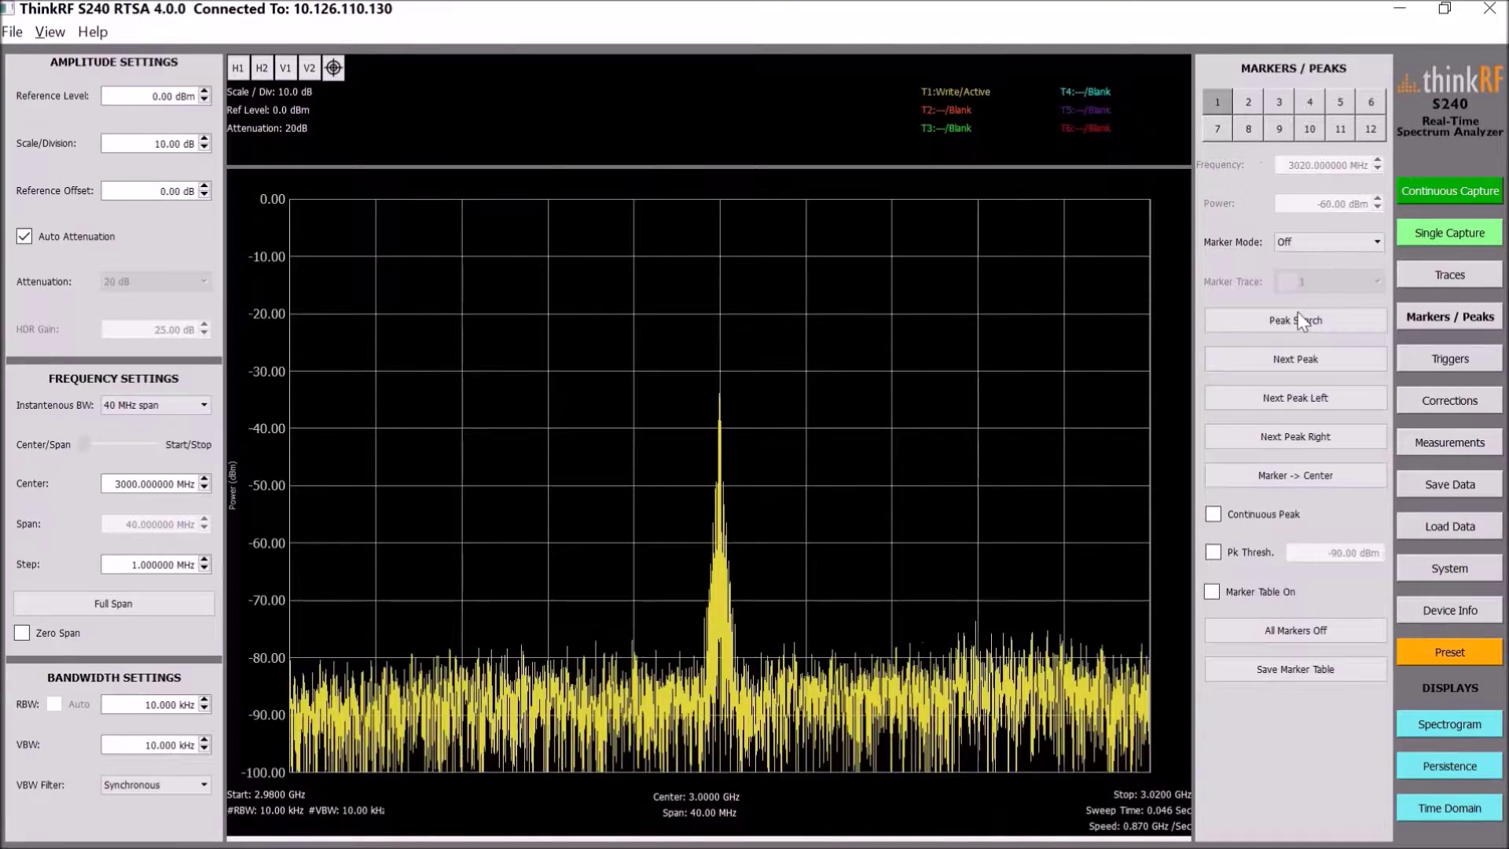
click(1440, 273)
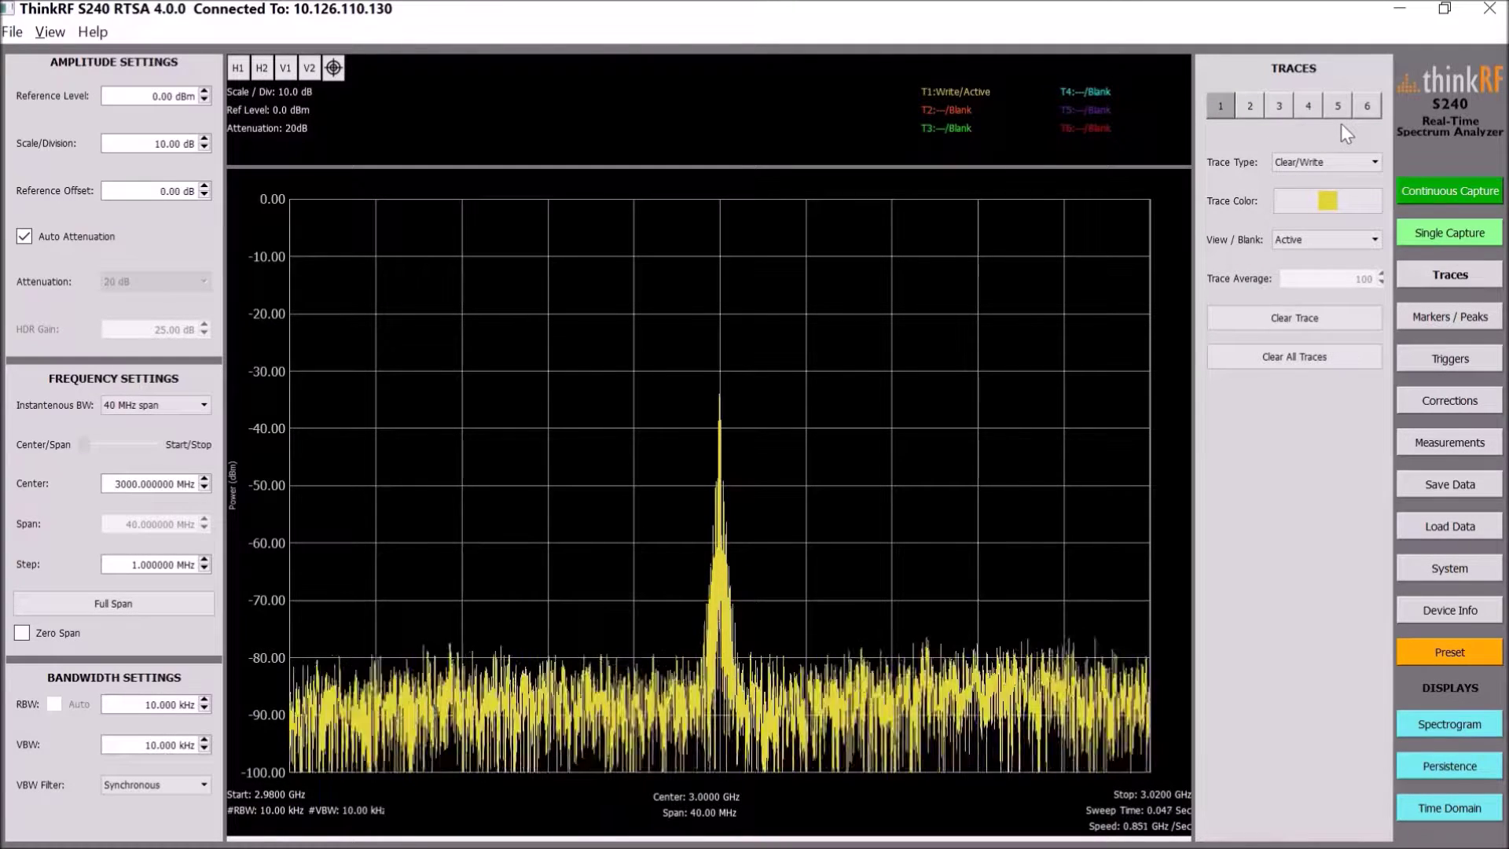
- Keep trace 1 Clear/Write and set traces 2, 3, 4 to Max Hold, Min Hold, Average
click(1325, 164)
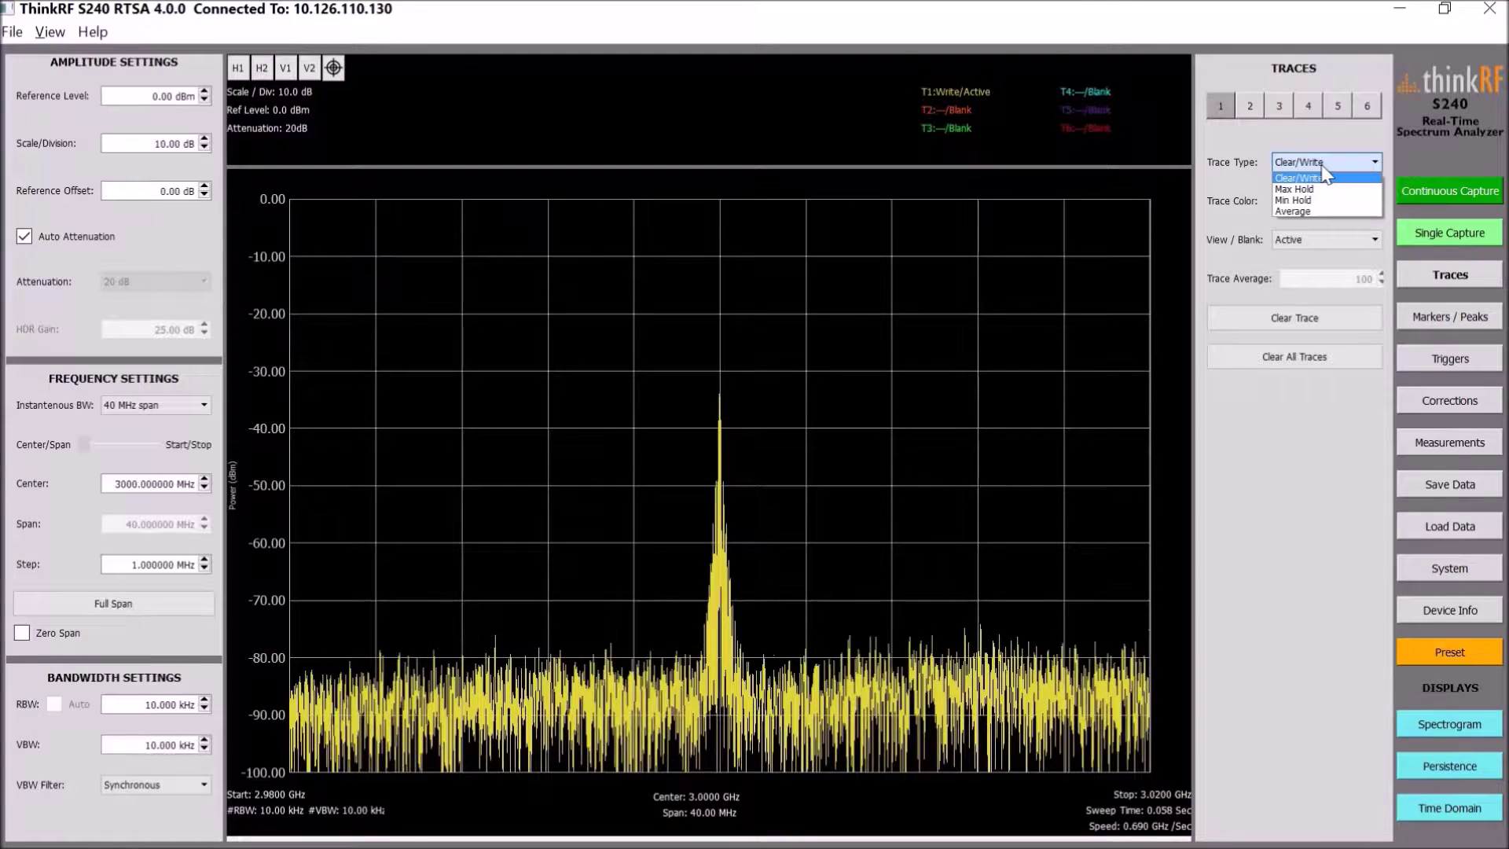
click(1325, 175)
click(1248, 110)
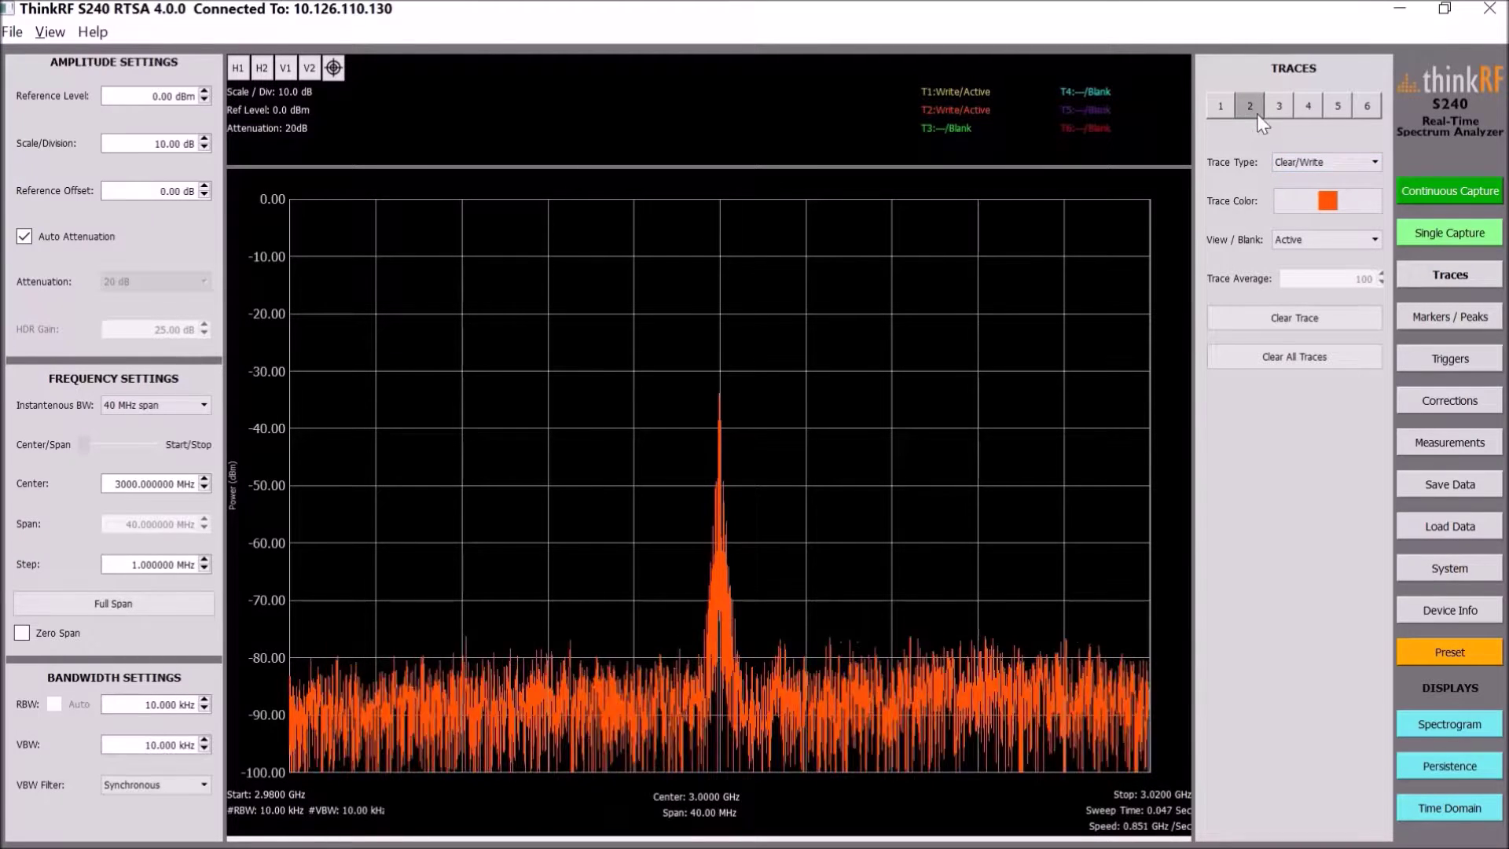
click(1327, 160)
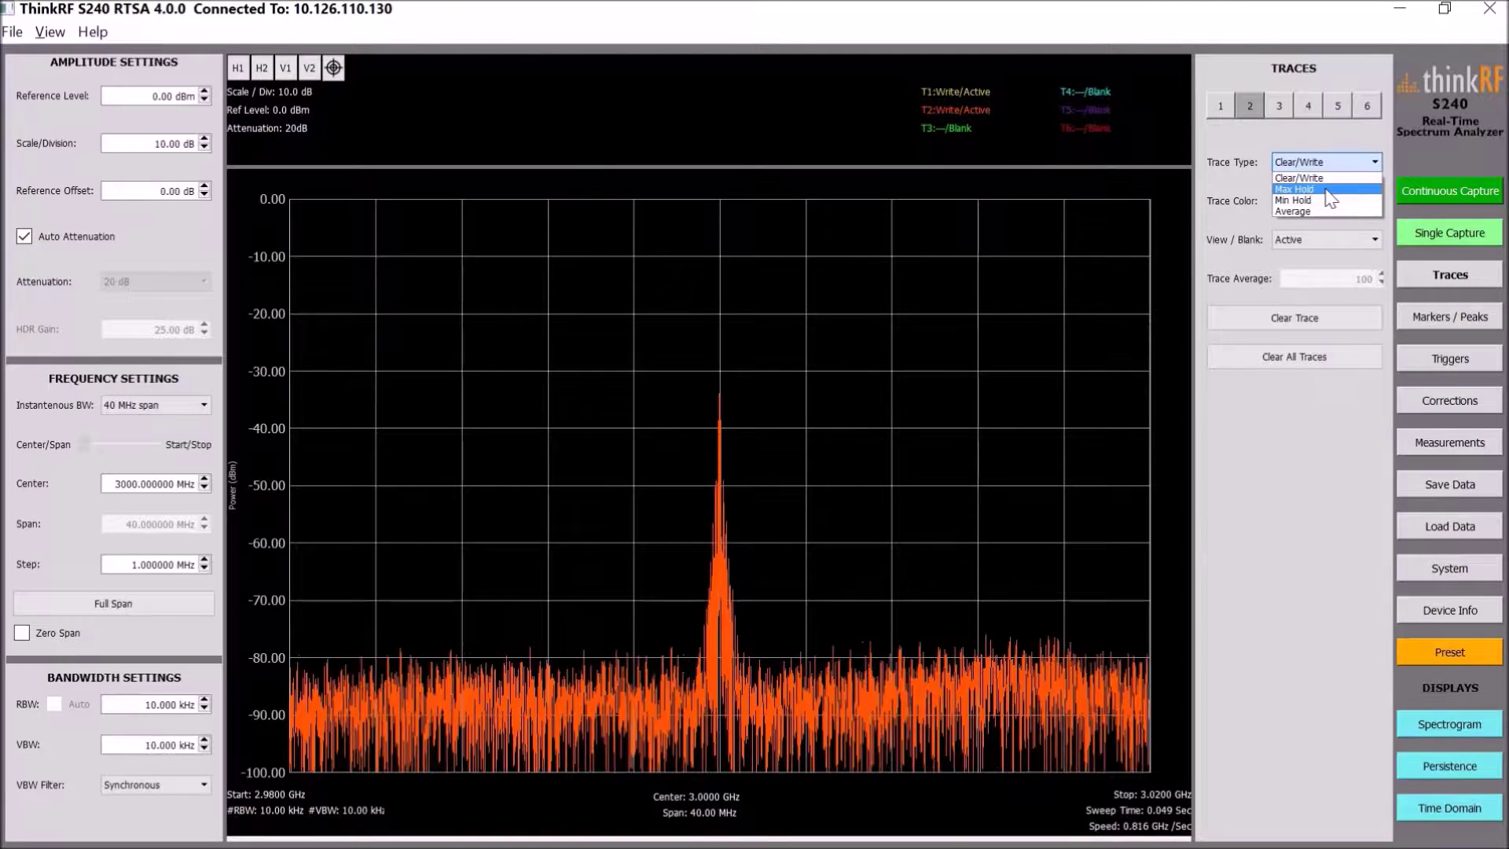
click(1326, 189)
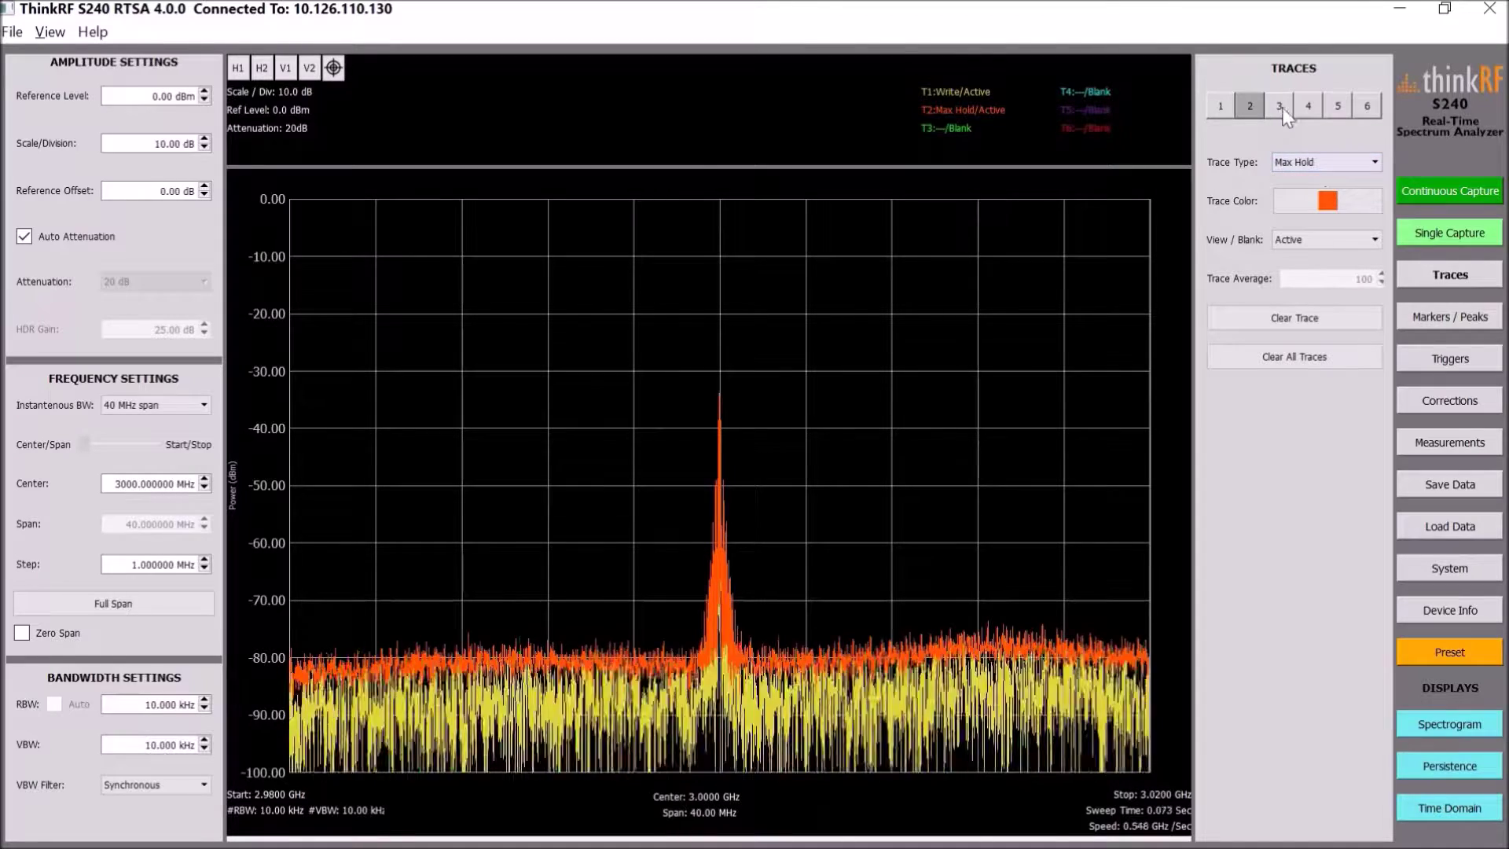
click(1281, 109)
click(1336, 162)
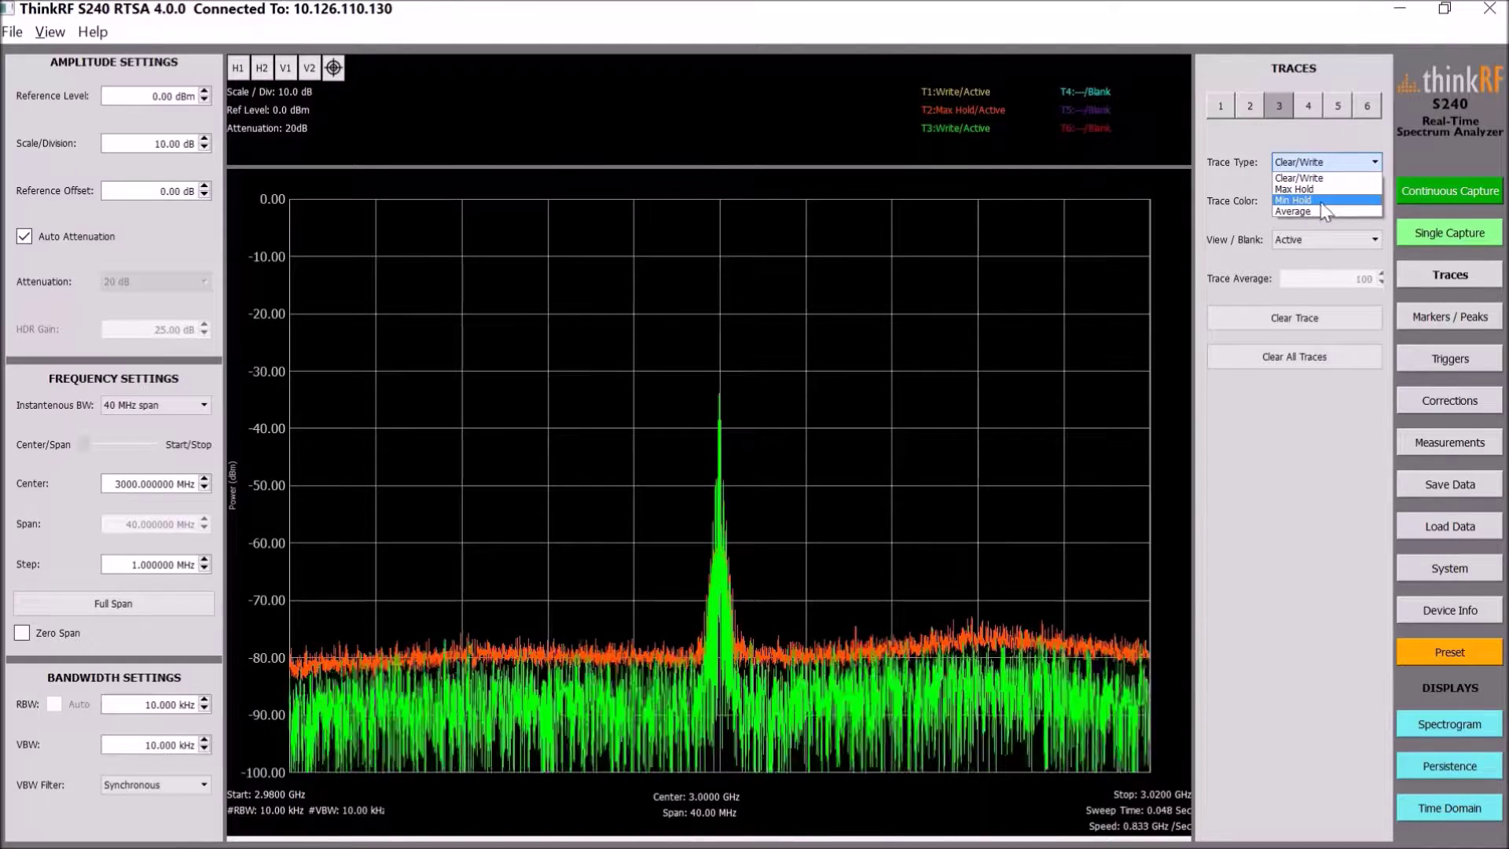
click(1320, 200)
click(1309, 107)
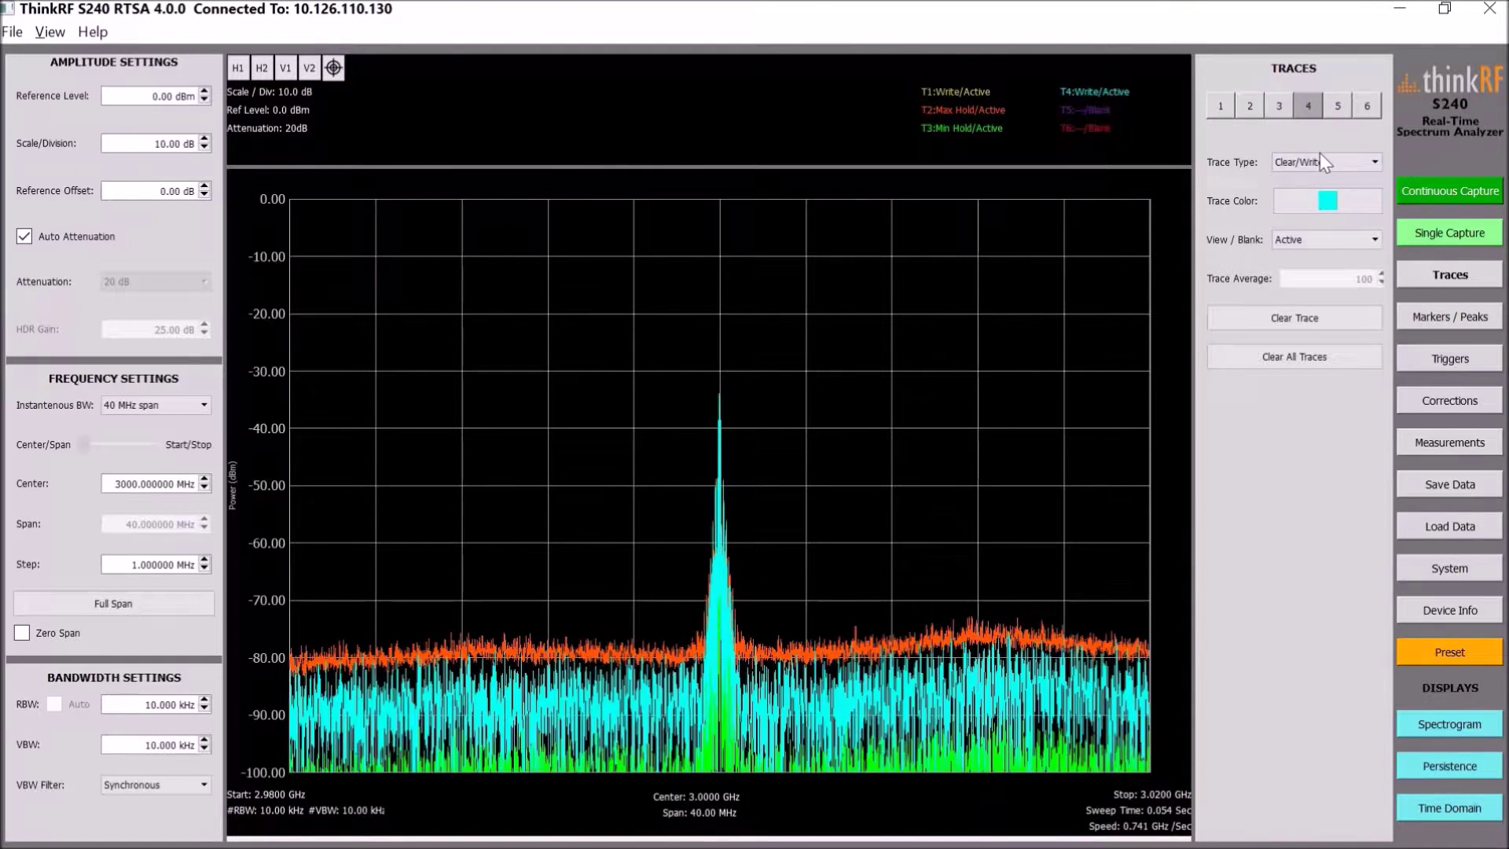
click(1320, 159)
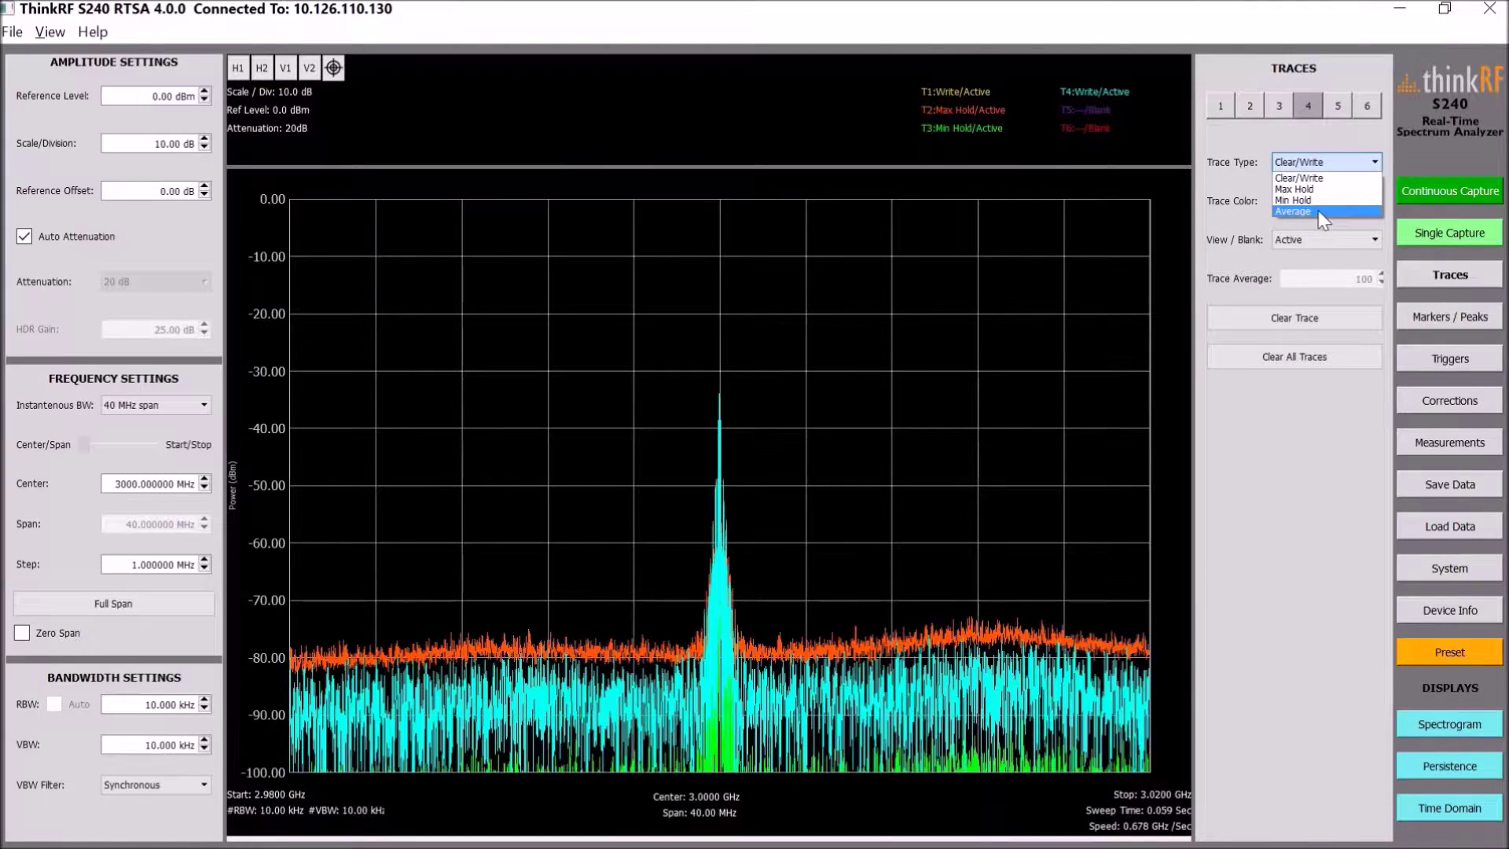
click(1318, 211)
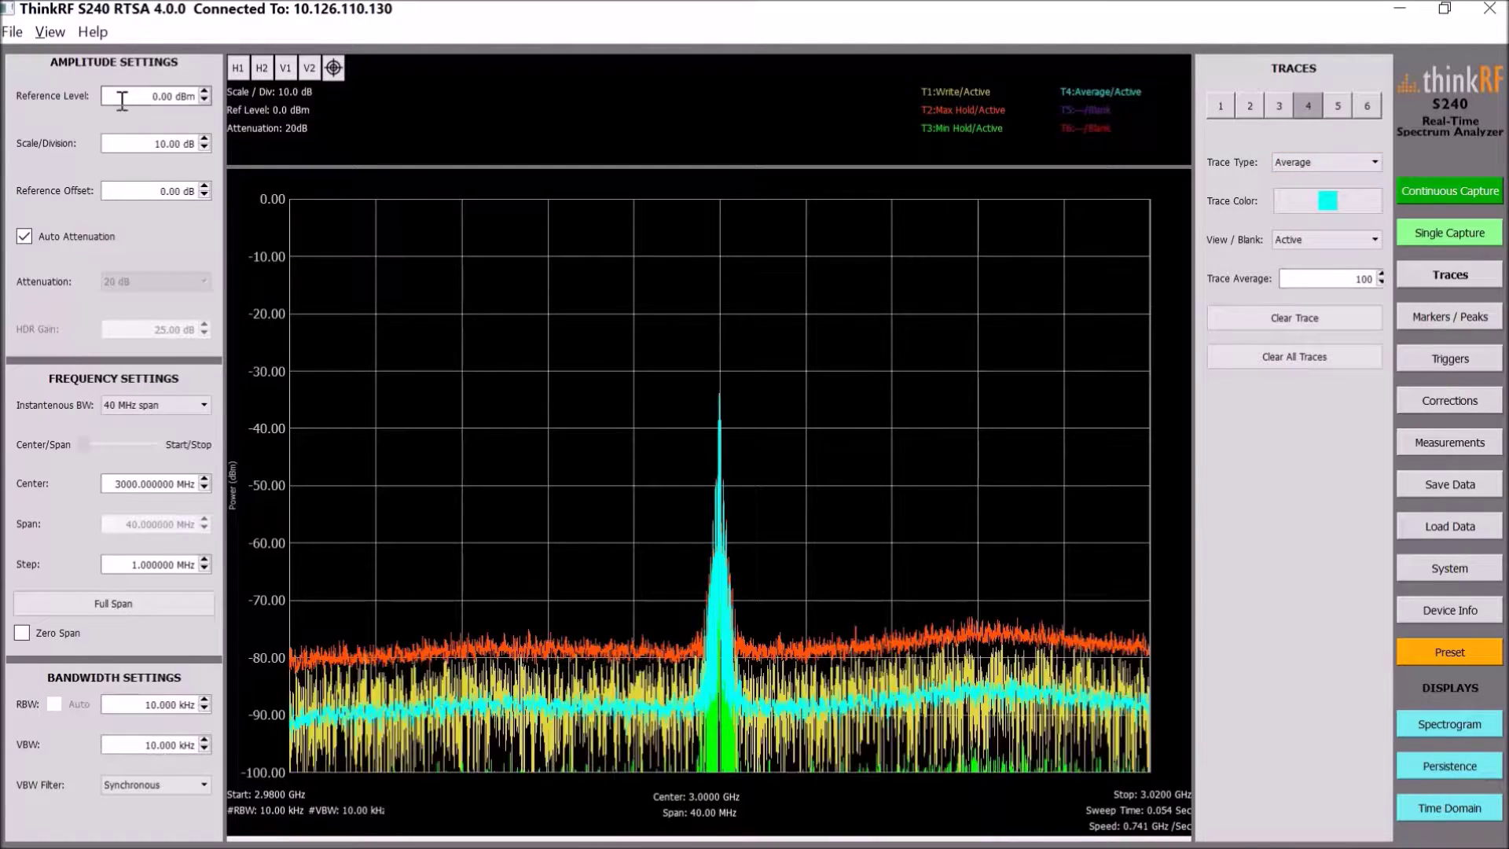
- Lower the reference level to -10.00 dBm and bring up the Markers / Peaks settings
scroll(125, 95, down, 8)
scroll(124, 95, down, 2)
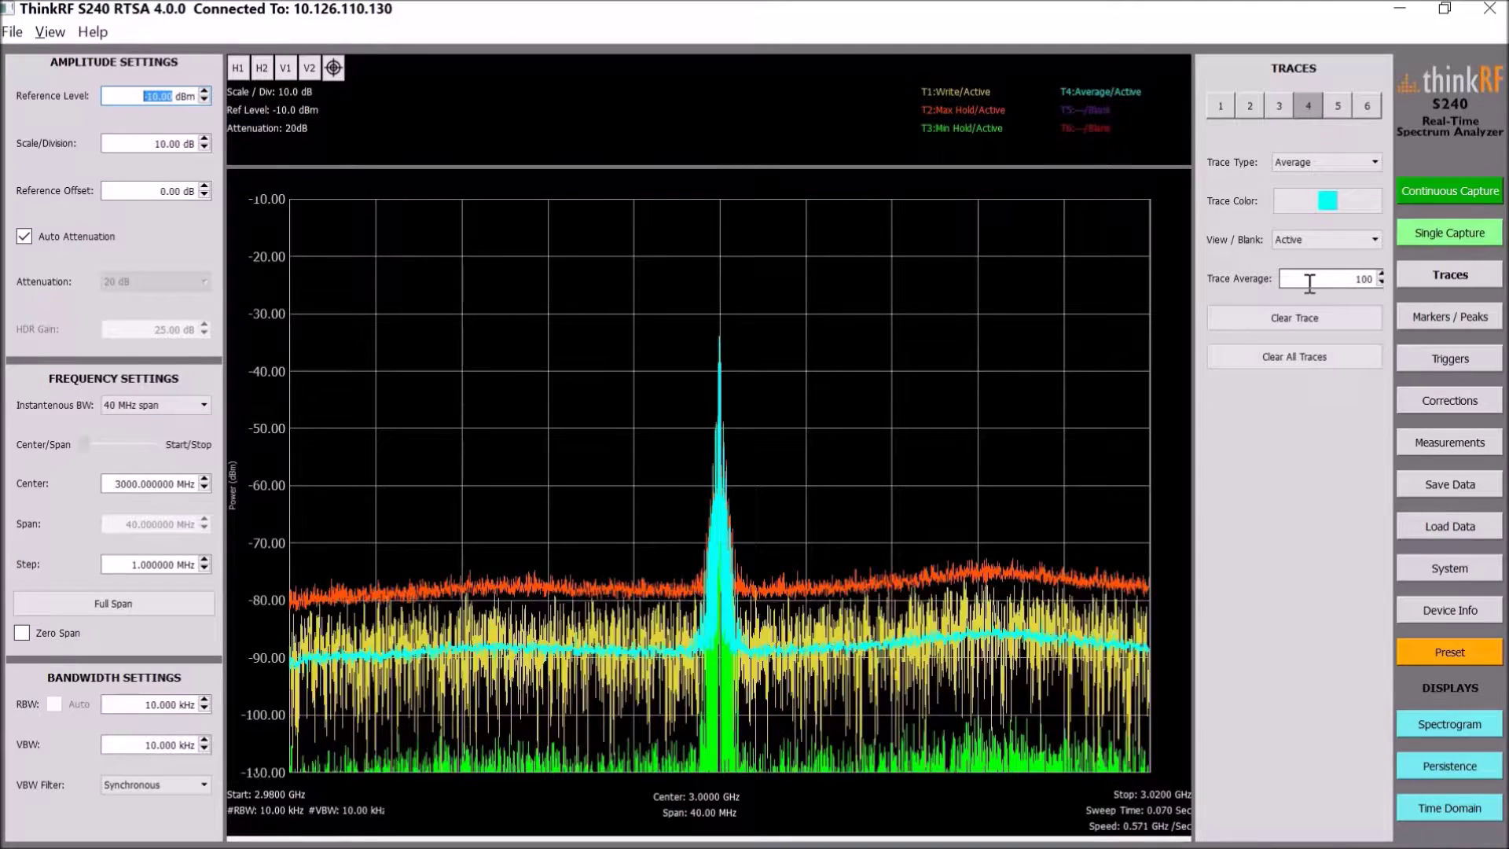
click(1437, 318)
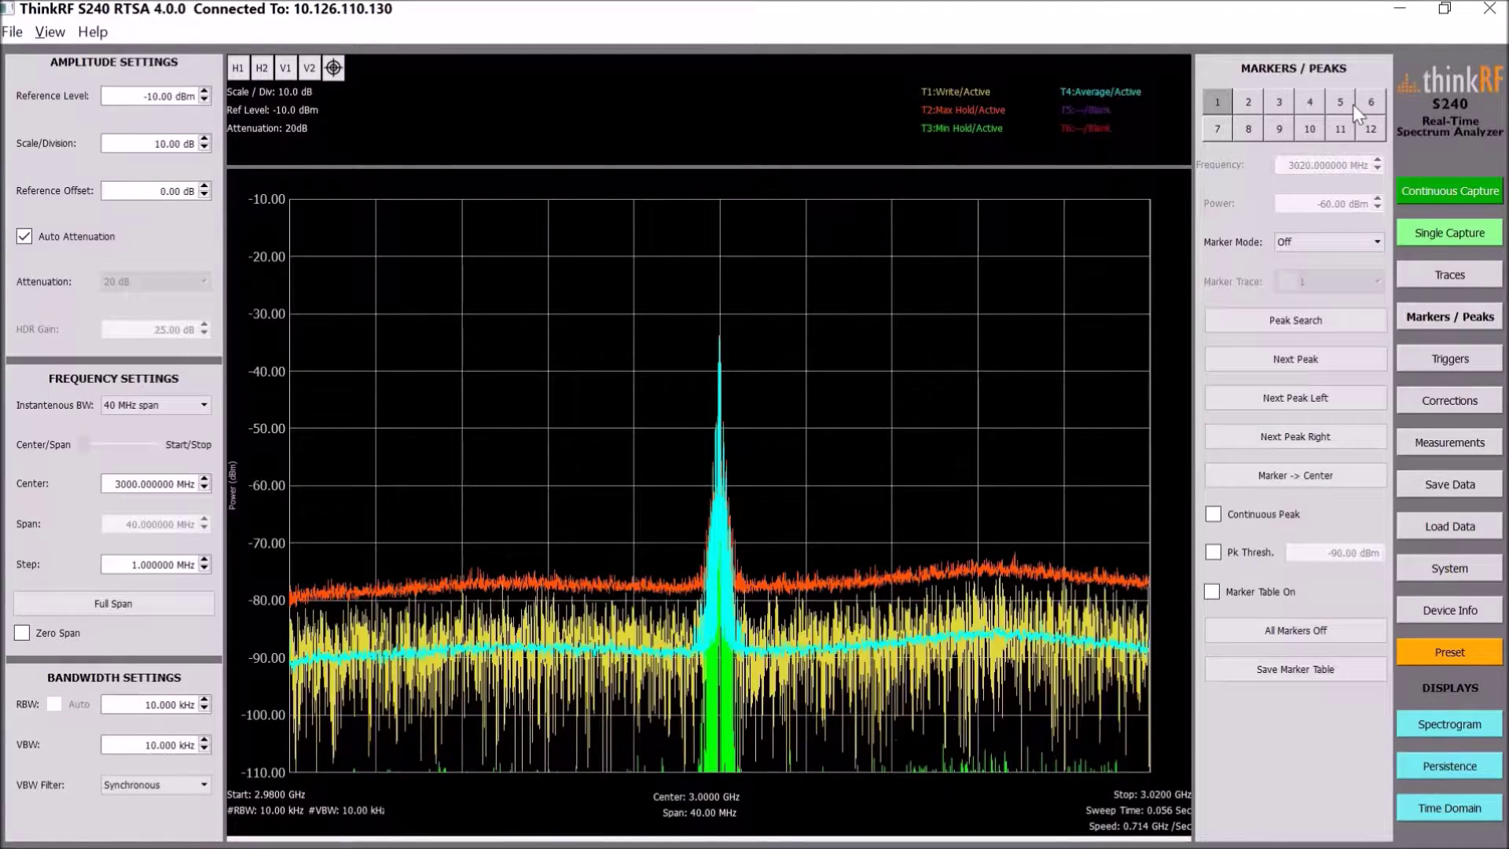
- Enable marker 1 on trace 1 and marker 2 on trace 3
click(1223, 100)
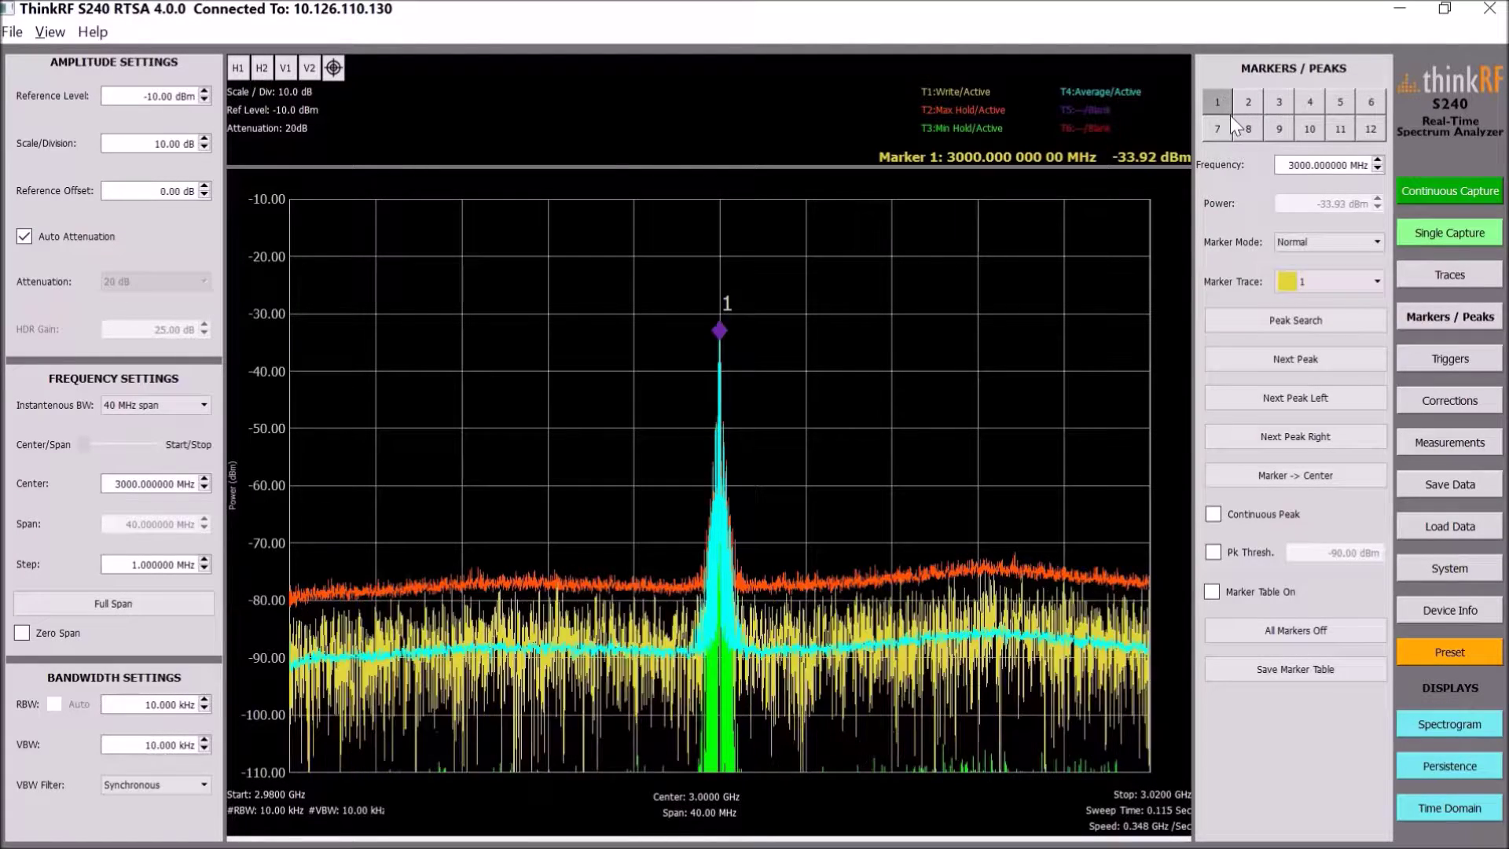
click(1319, 281)
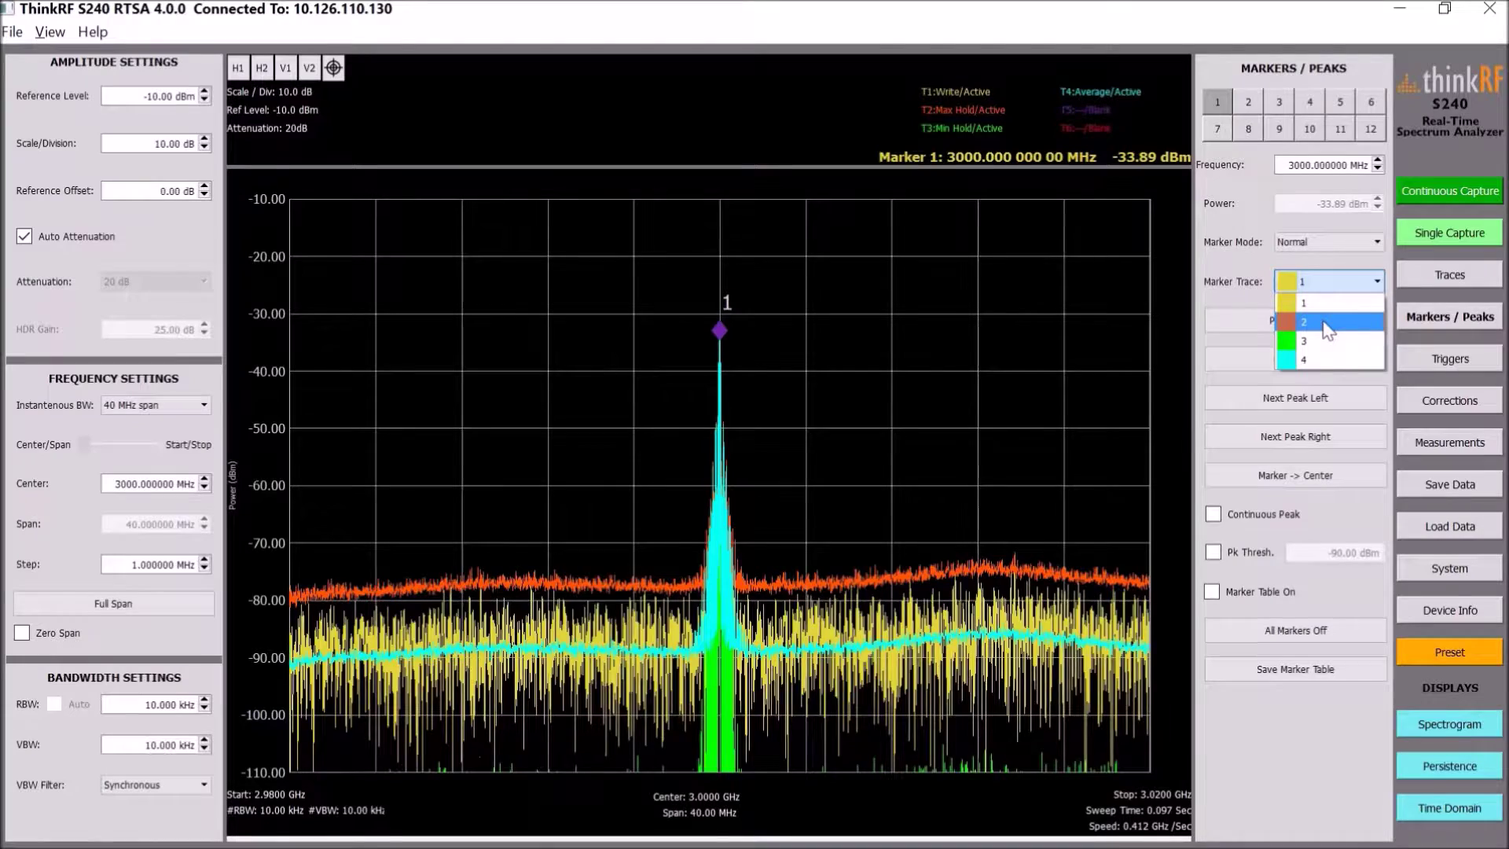
click(1318, 303)
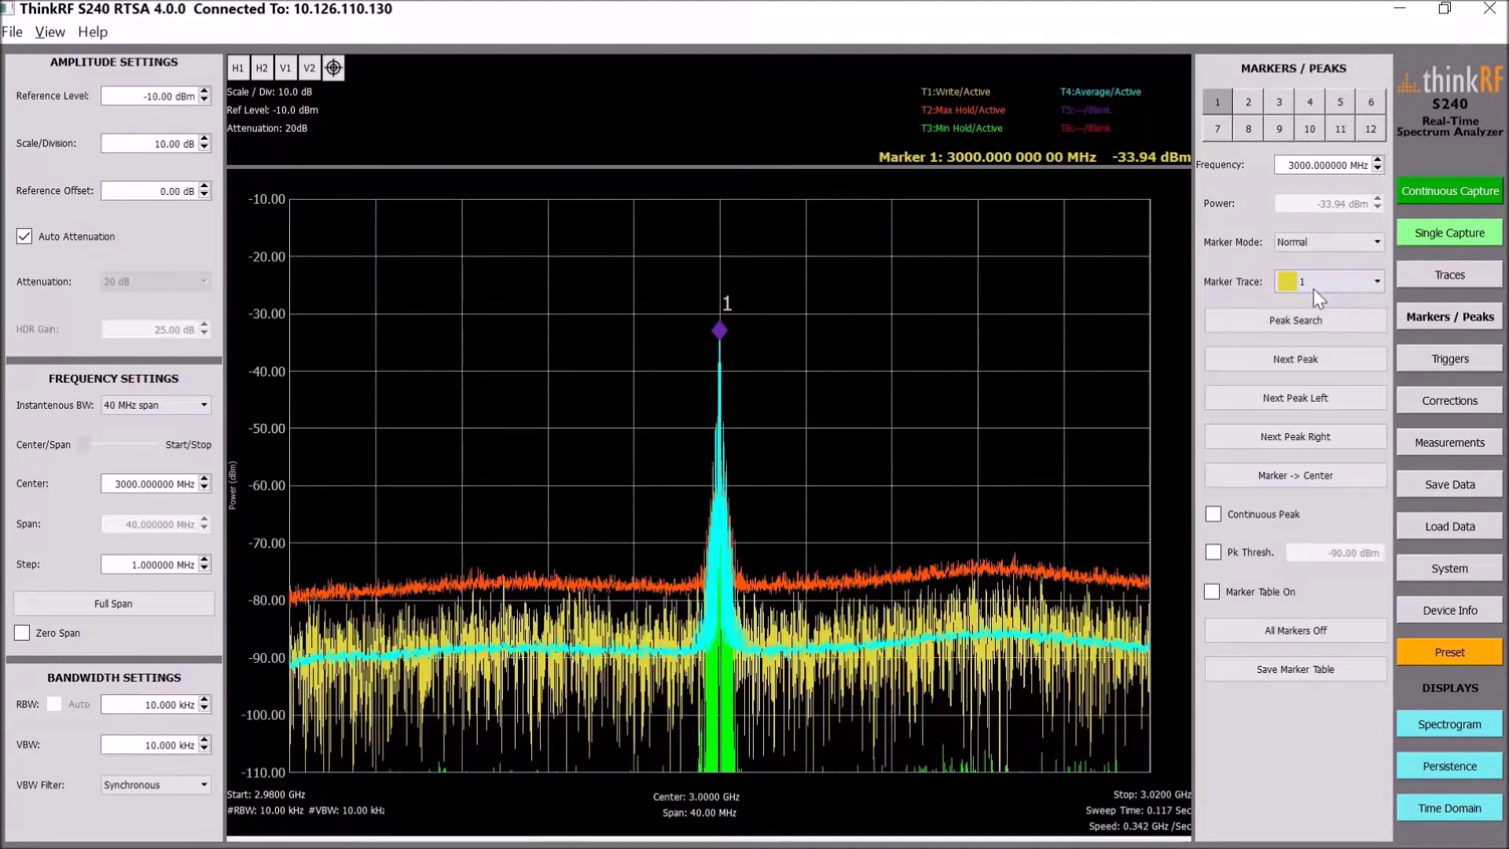
click(1248, 98)
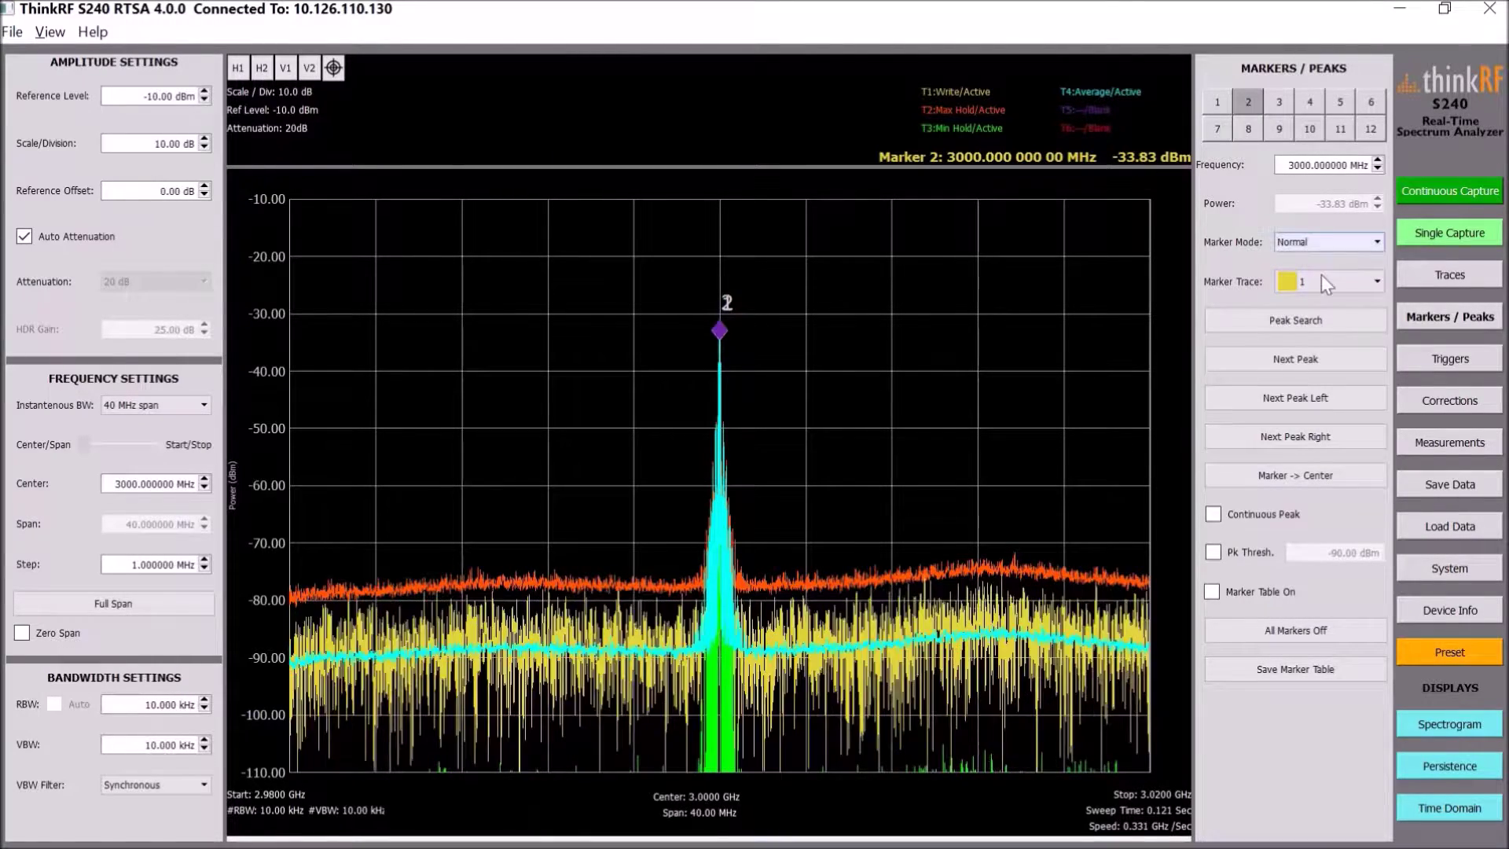
click(1349, 280)
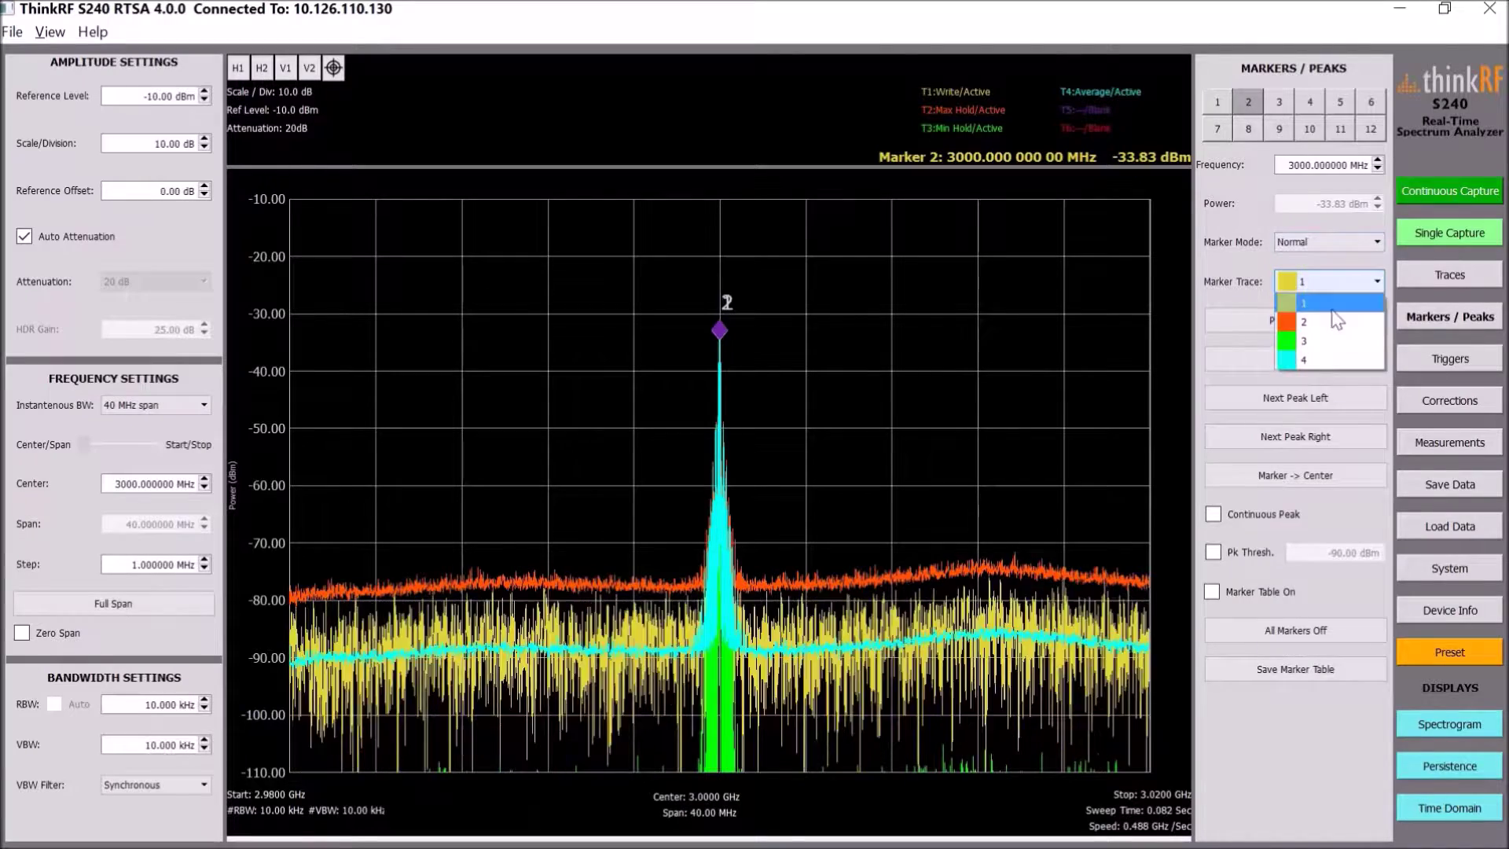
click(1333, 321)
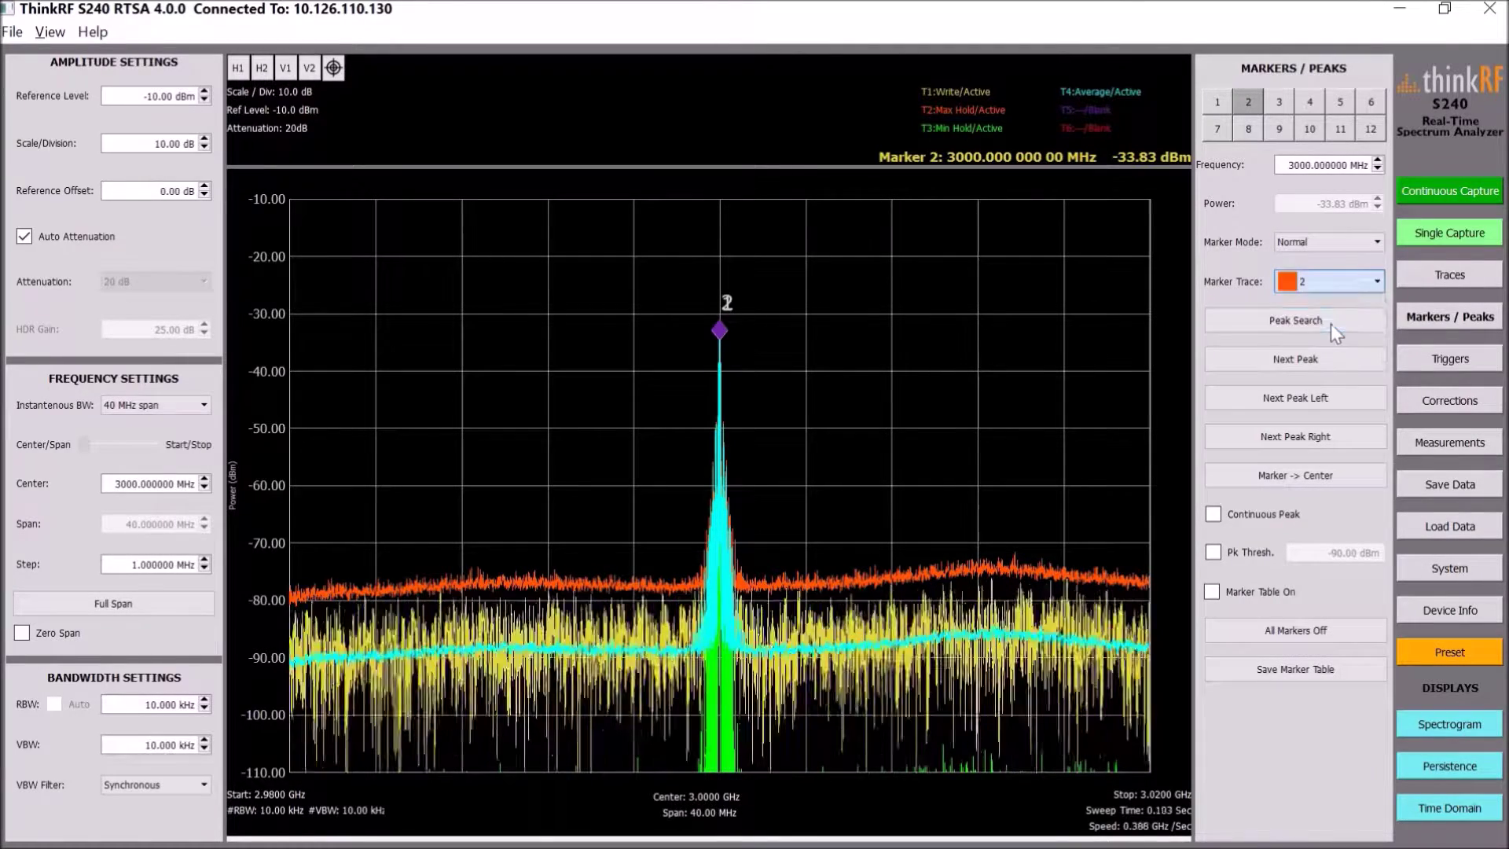
click(1322, 283)
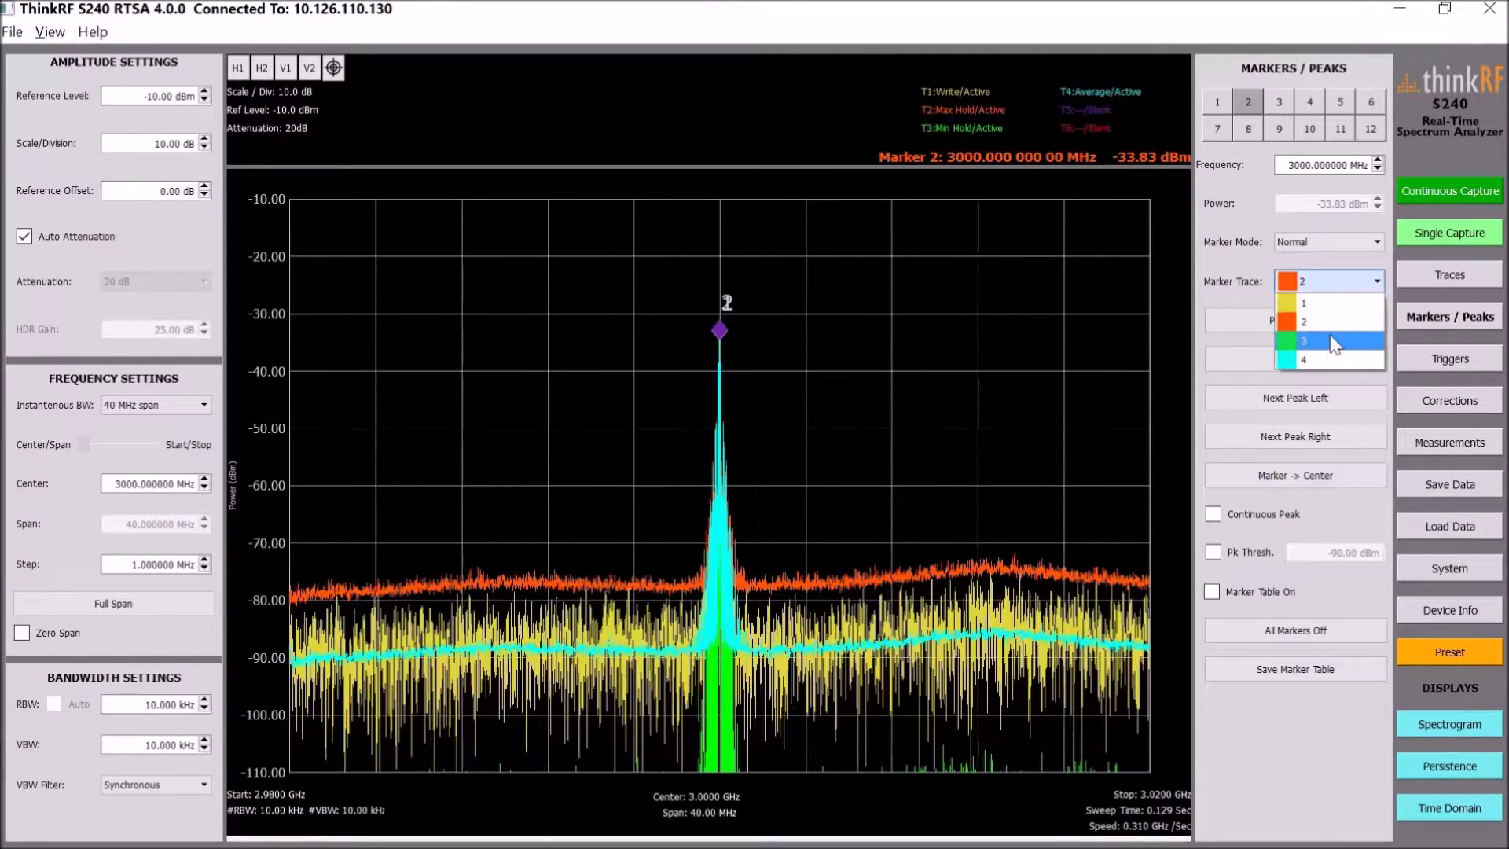
click(1332, 341)
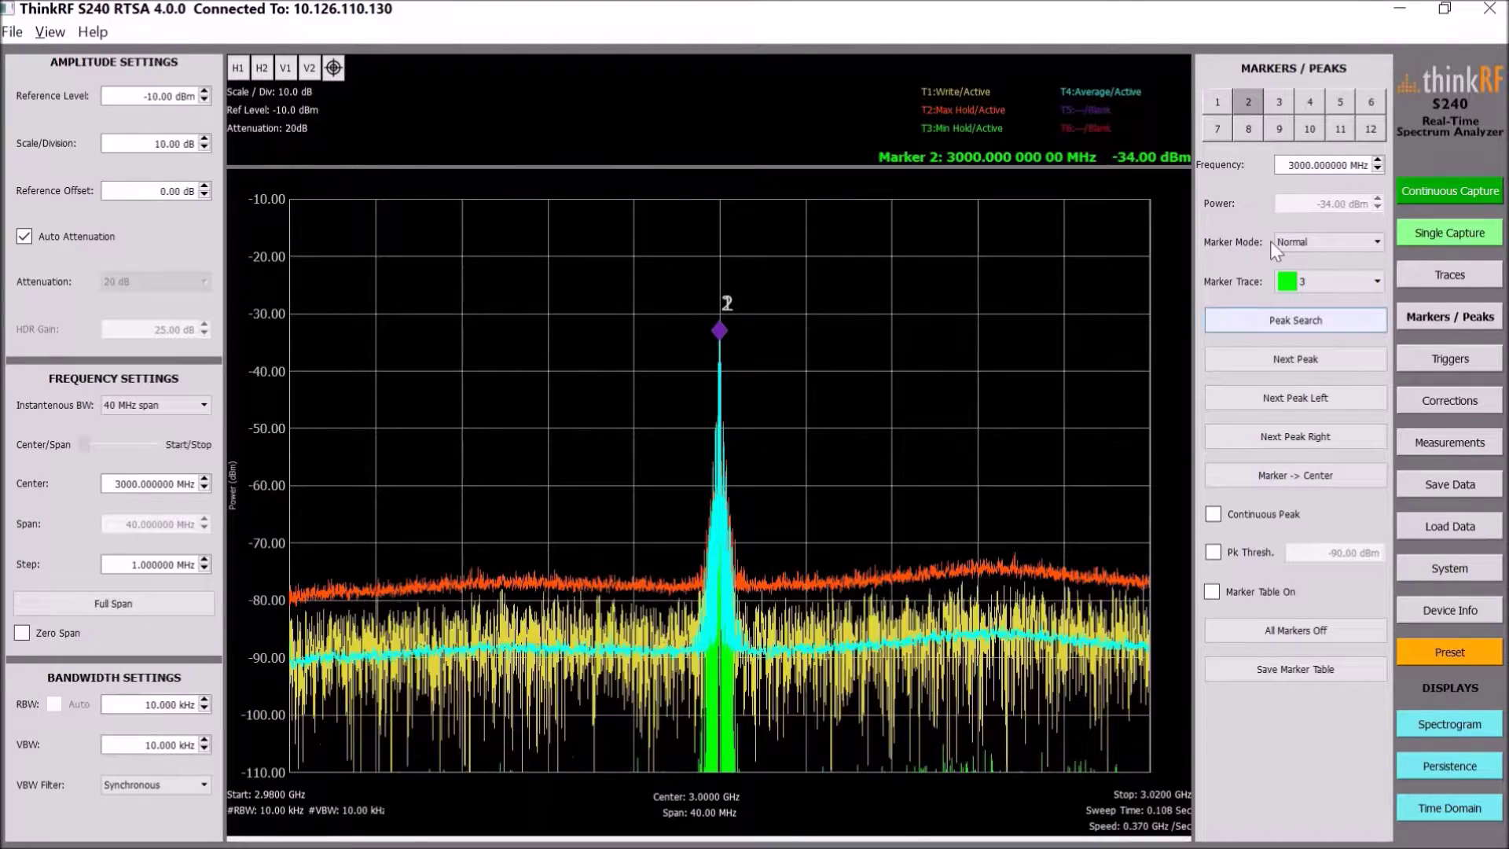
- Run Peak Search, Next Peak, Next Peak Left and Right, then turn on the Marker Table
click(1311, 324)
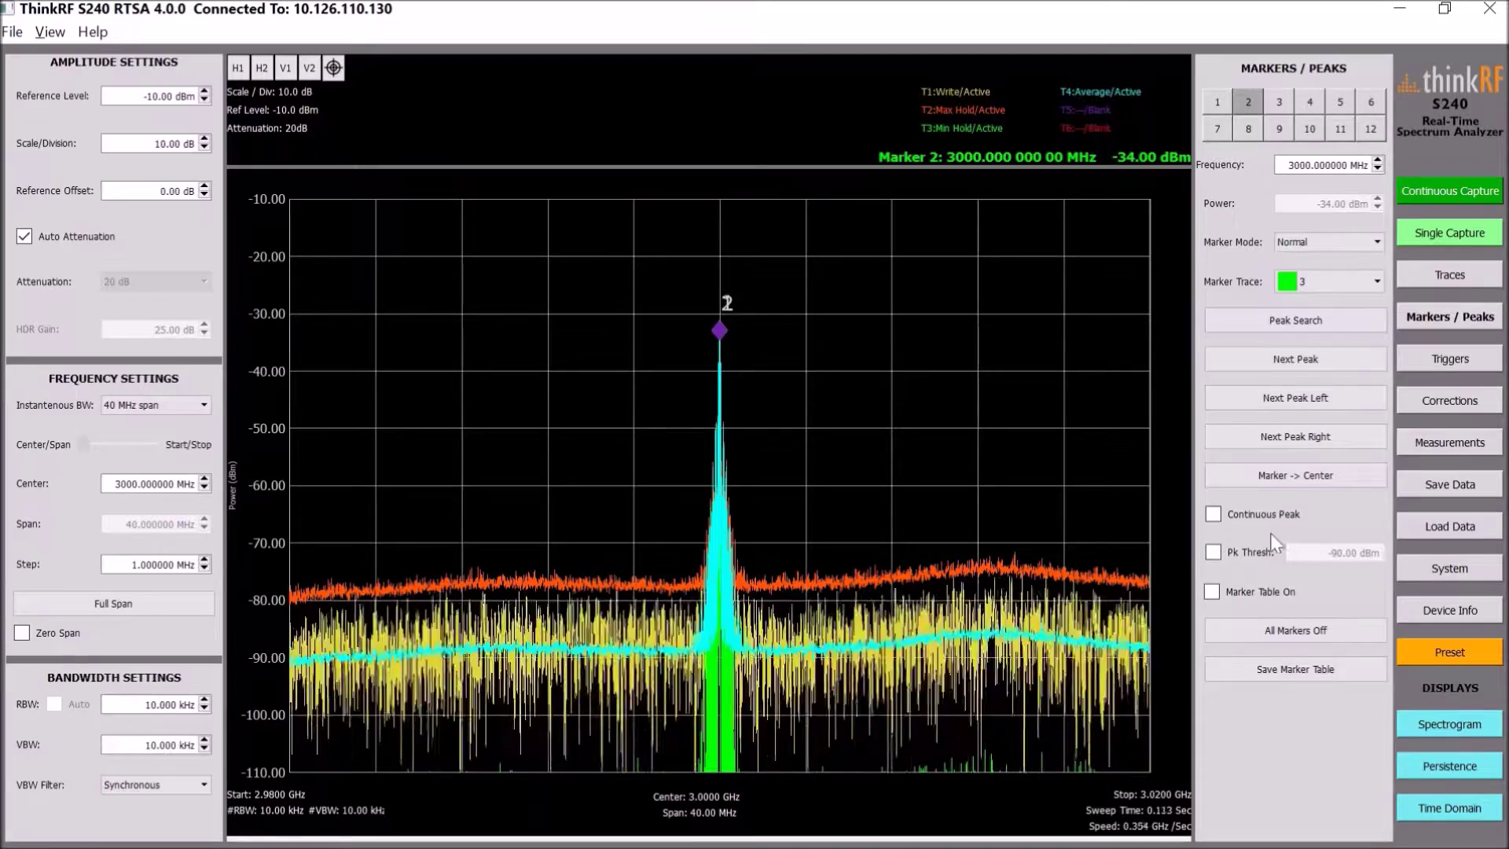
click(1295, 359)
click(1324, 399)
click(1305, 439)
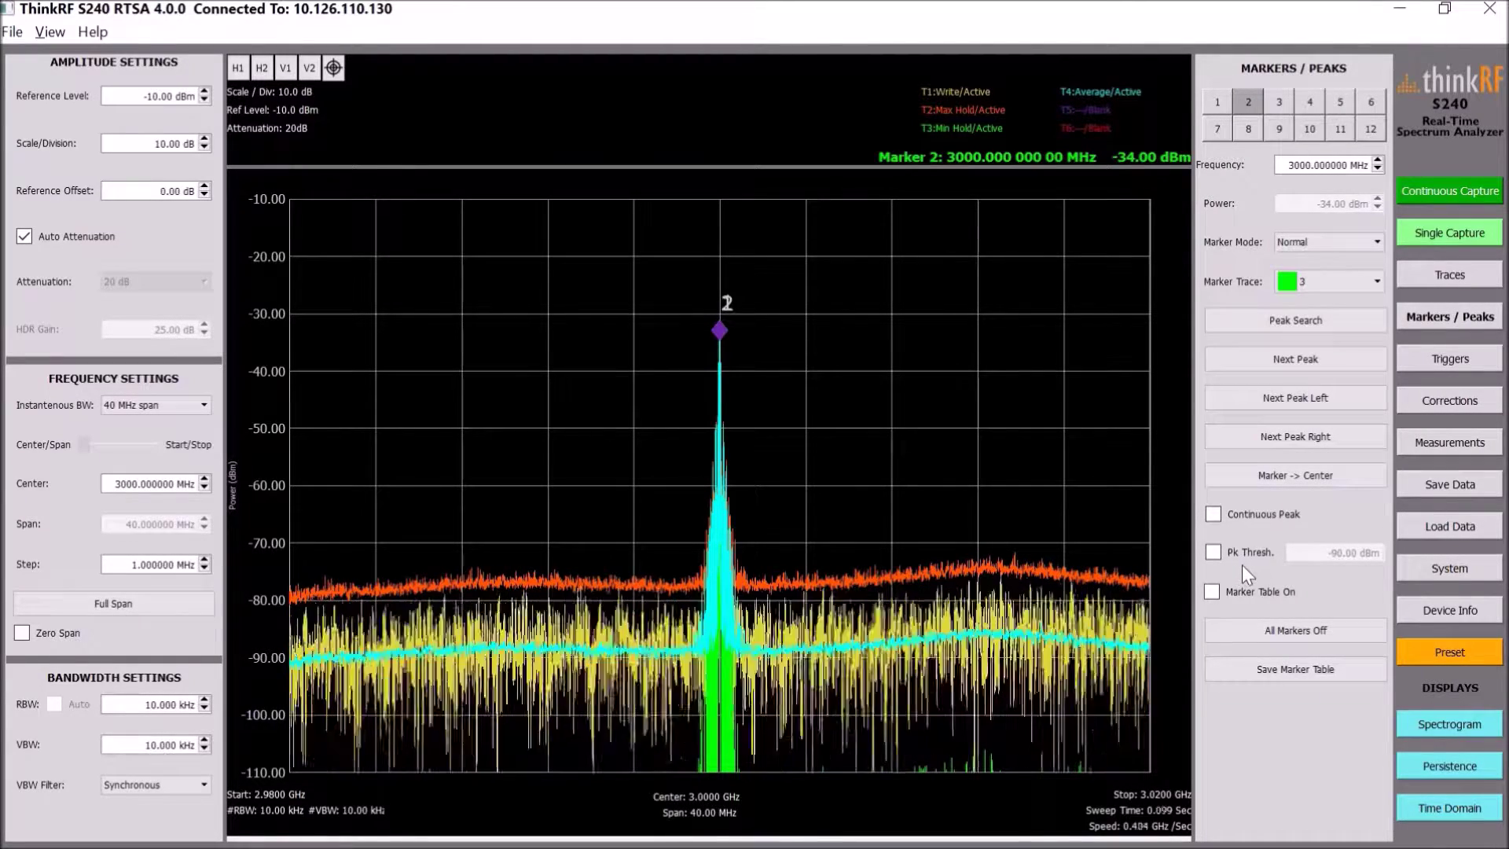
click(1270, 594)
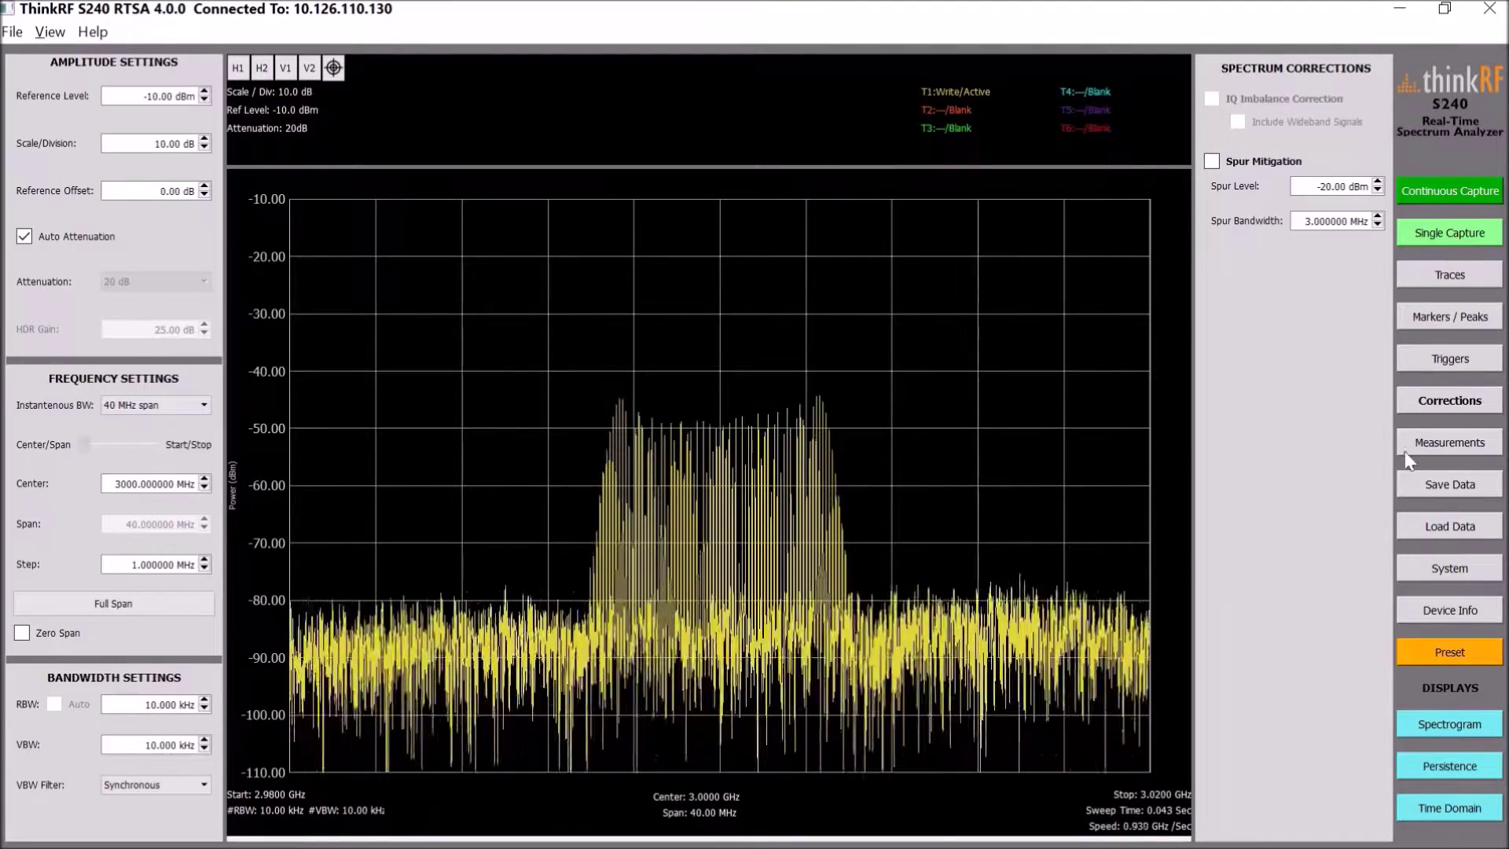
- Measure occupied bandwidth, trying 97 % then settling at 99.00 % power (9.013240 MHz)
click(1429, 444)
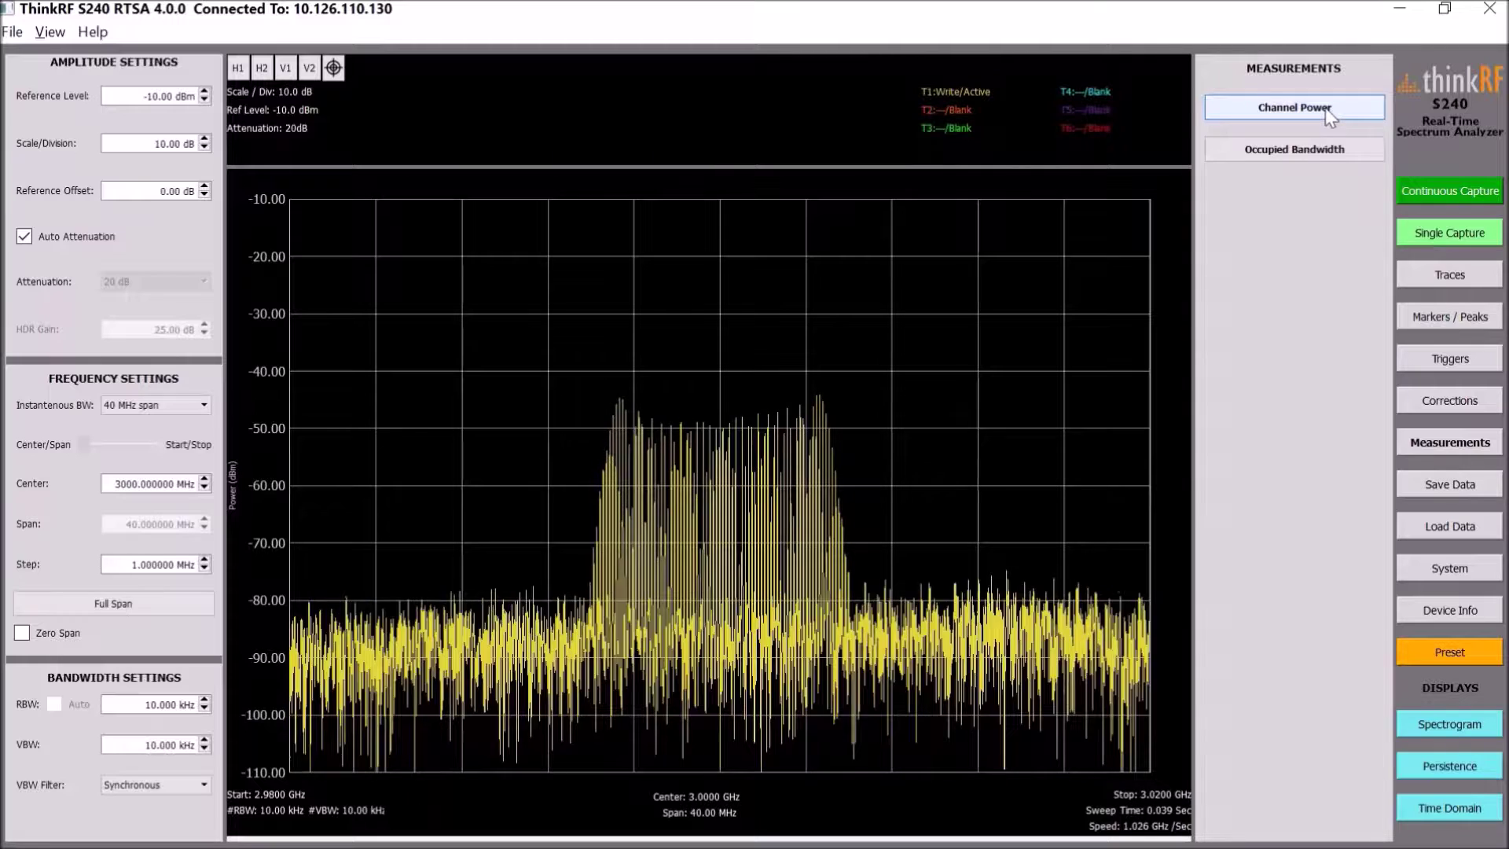
click(1334, 158)
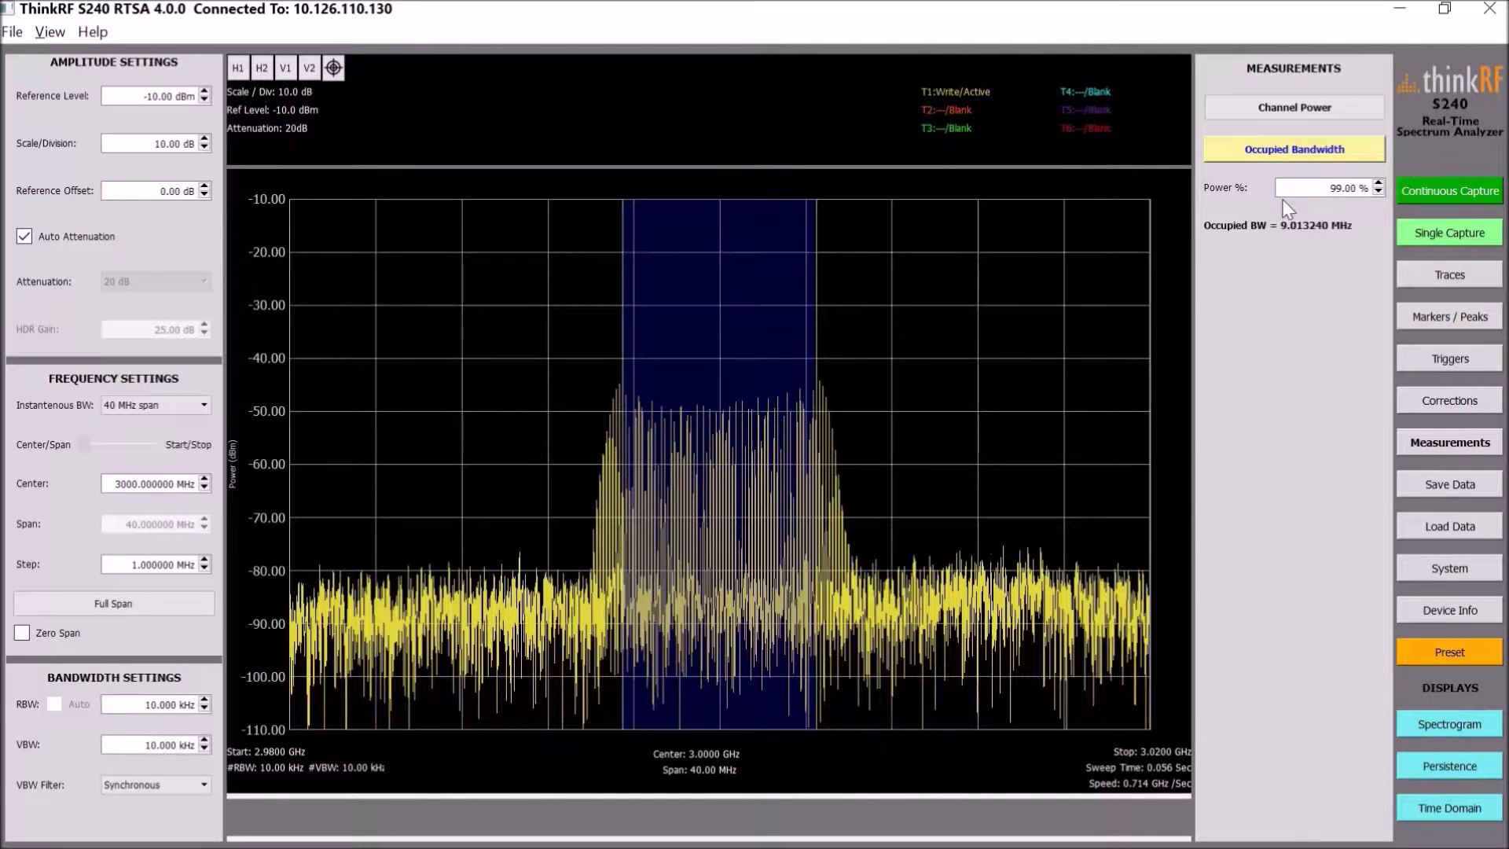
scroll(1329, 193, down, 2)
scroll(1328, 193, up, 2)
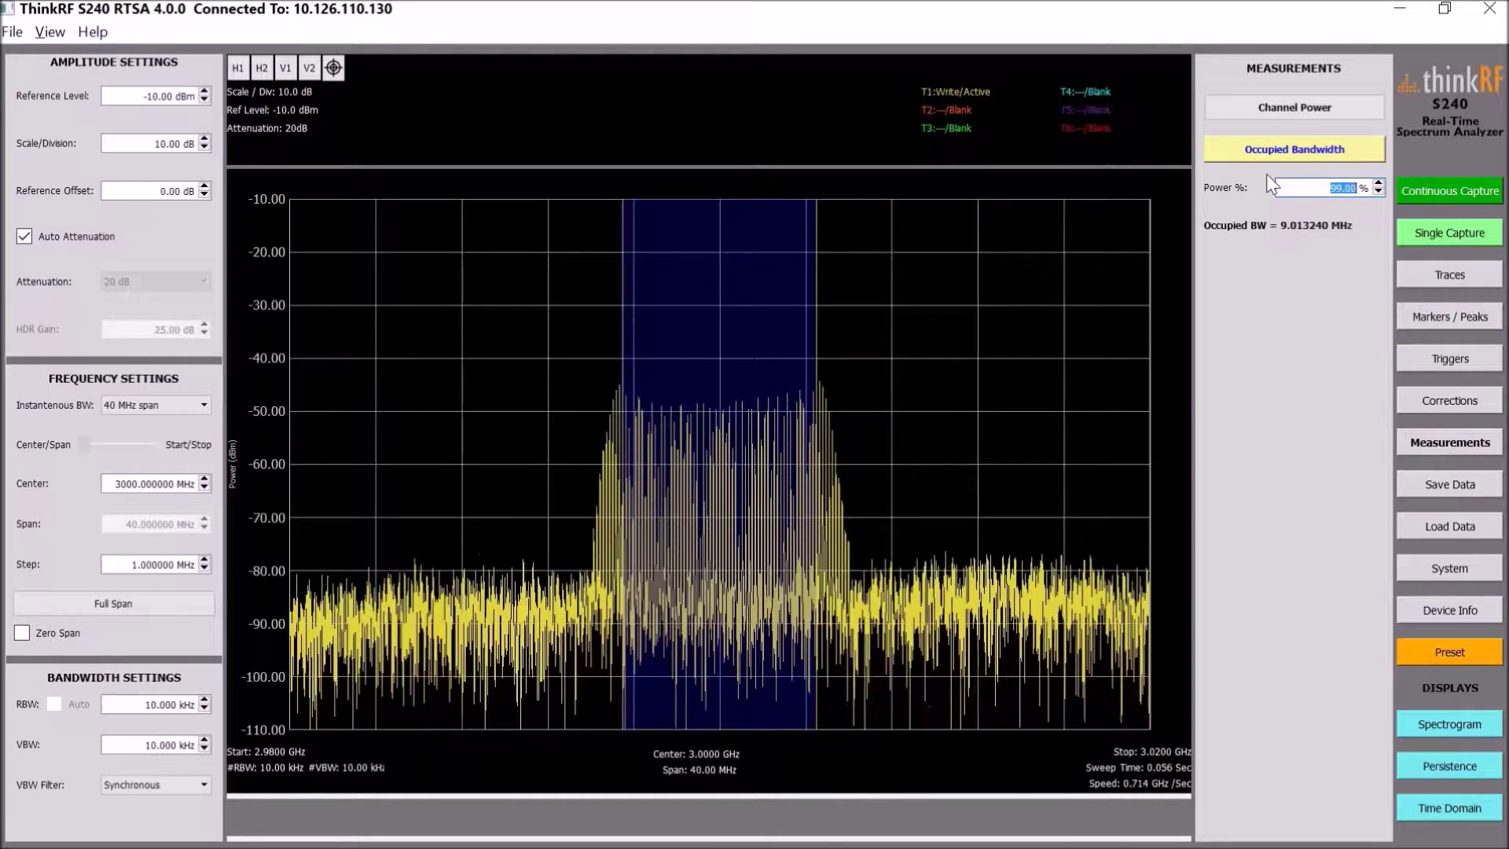
click(1447, 526)
- Show System Settings with decimation 1, fine tune 0.000000 kHz and IQ path Digitizer
click(1438, 574)
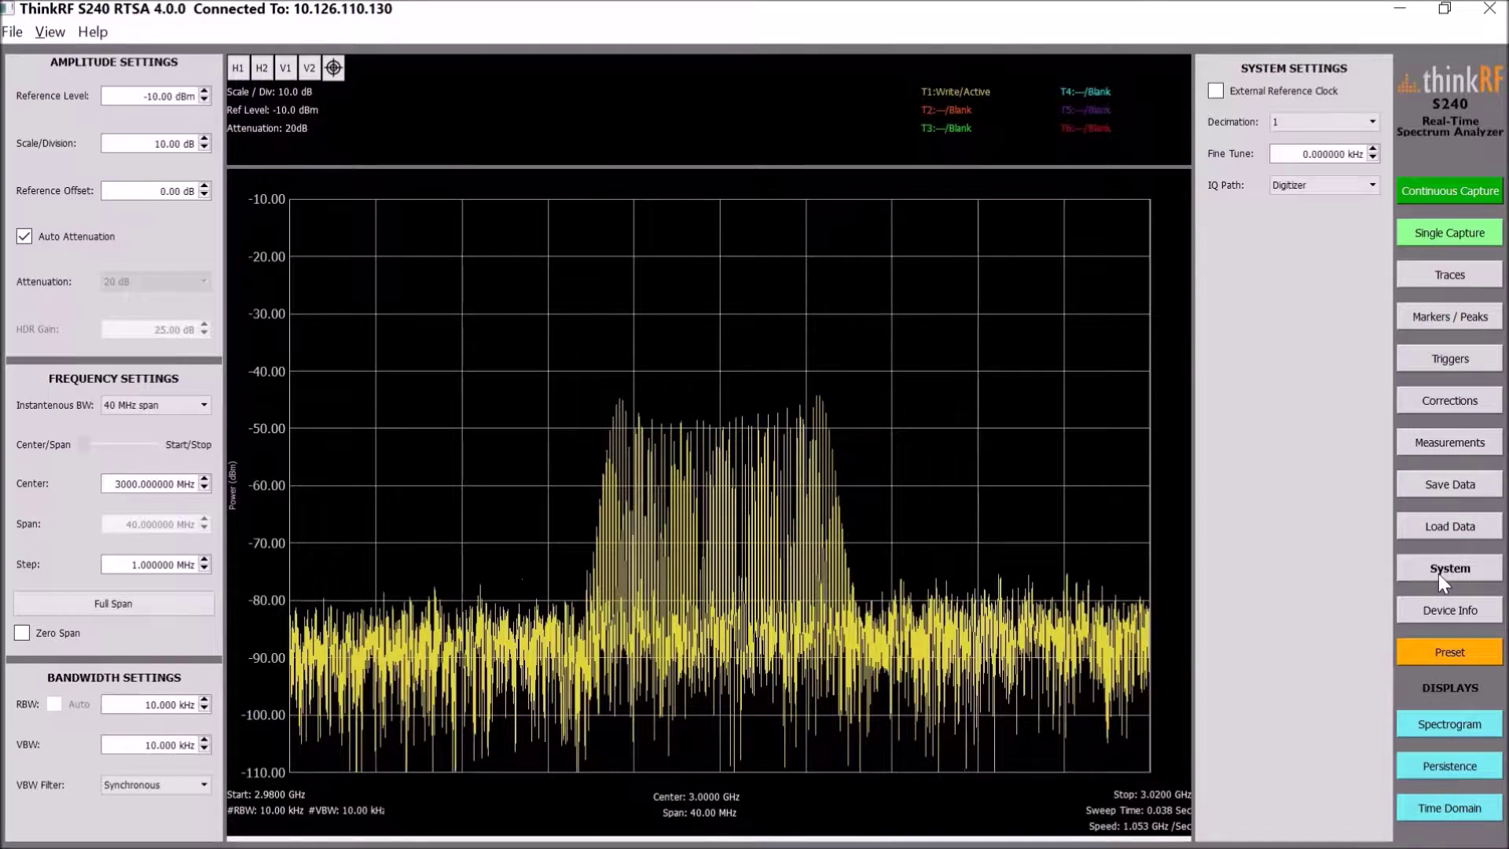